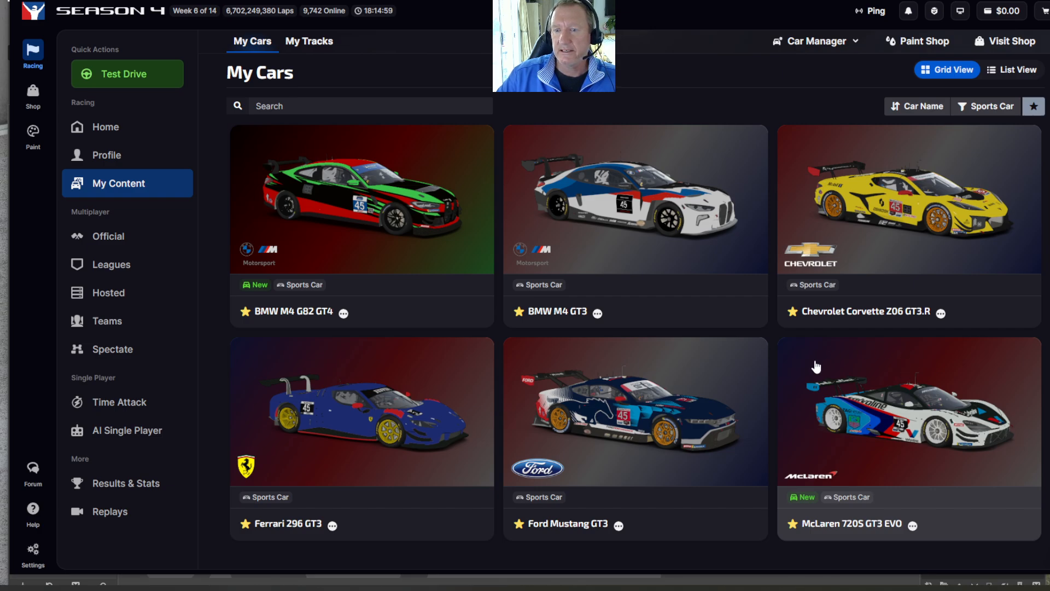
- Open the McLaren 720S GT3 EVO's car info and go to painting the car
left_click(937, 378)
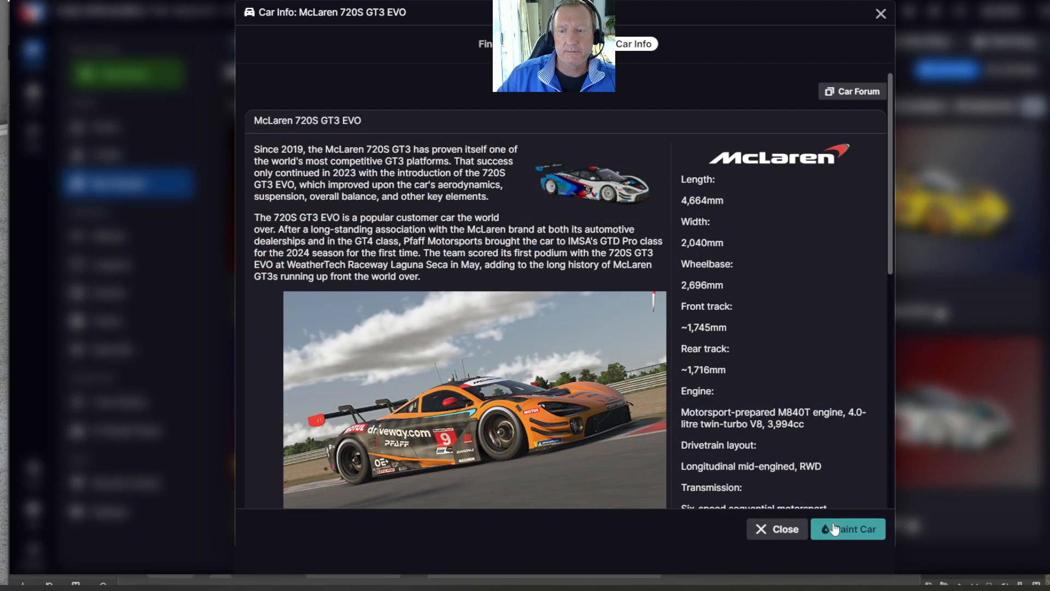
left_click(835, 530)
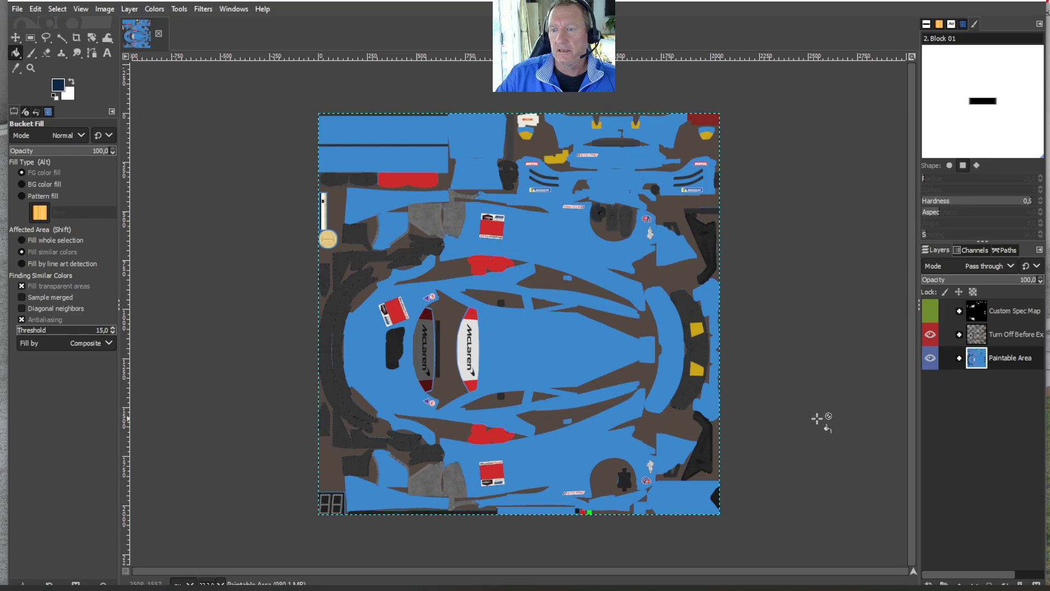
- In GIMP, expand the Paintable Area layer group and select its Base Paint layer
left_click(959, 360)
left_click(992, 549)
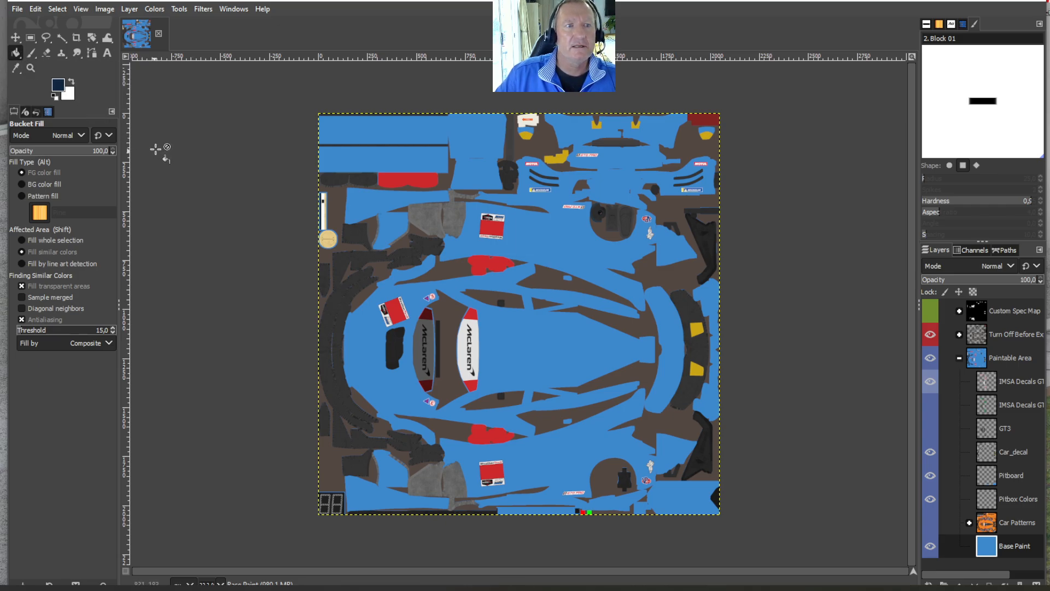
- Set the foreground colour to blue 1038da and bucket-fill the Base Paint layer with it
left_click(57, 86)
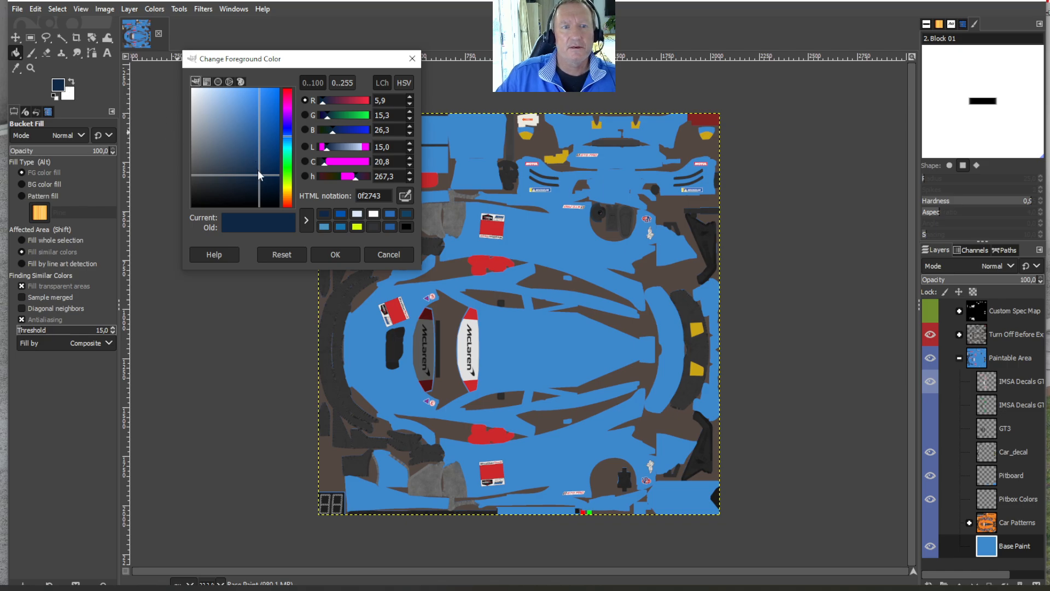
mouse_move(259, 175)
left_mouse_down()
mouse_move(264, 103)
mouse_move(271, 116)
mouse_move(256, 187)
left_mouse_up()
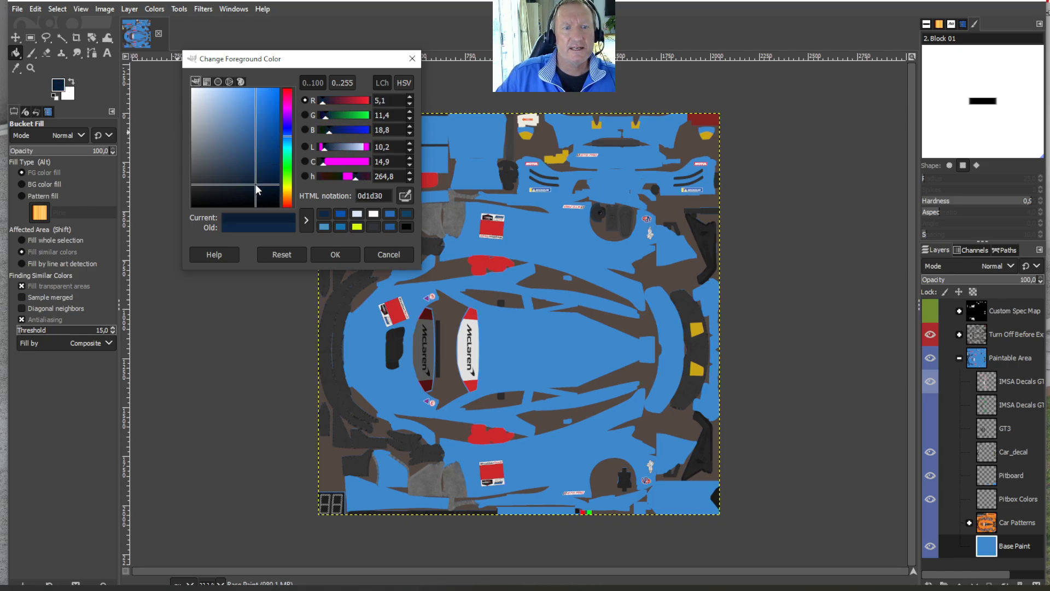
left_click_drag(286, 142, 287, 102)
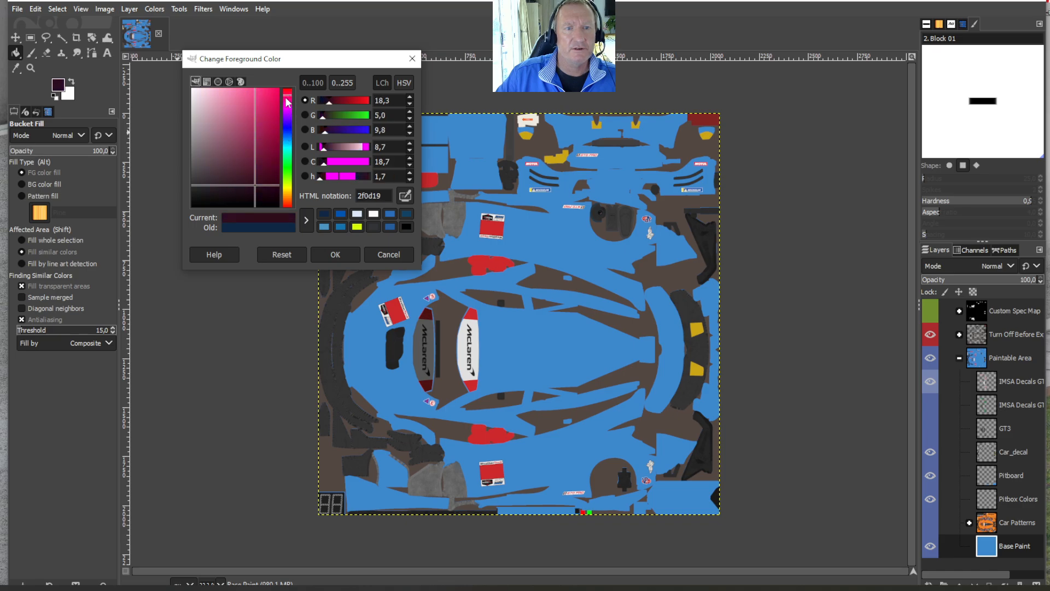
left_click_drag(257, 184, 286, 171)
left_click(266, 109)
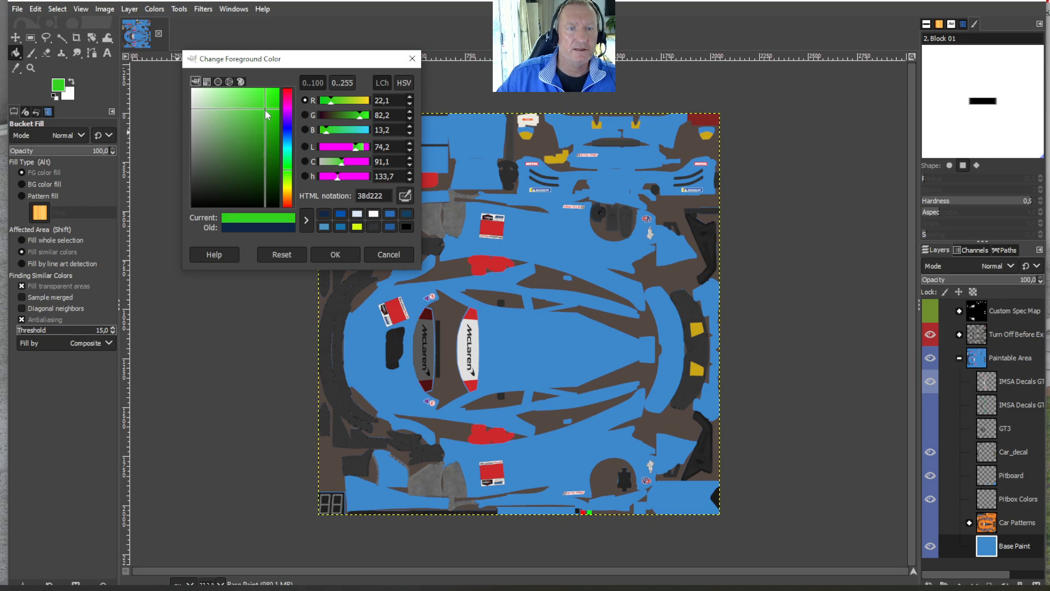
left_click_drag(267, 115, 255, 133)
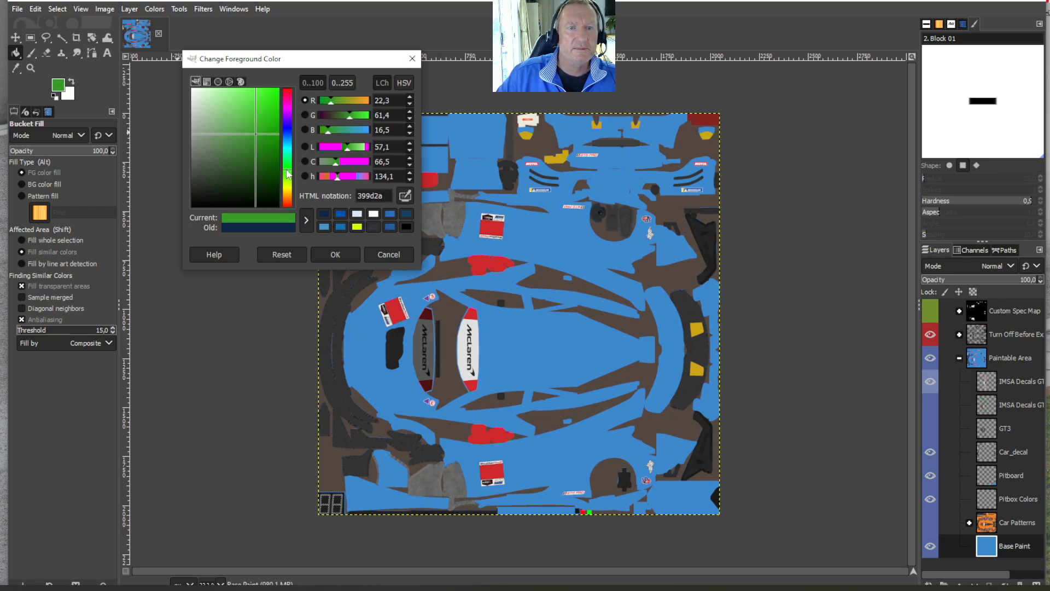
left_click_drag(289, 174, 272, 104)
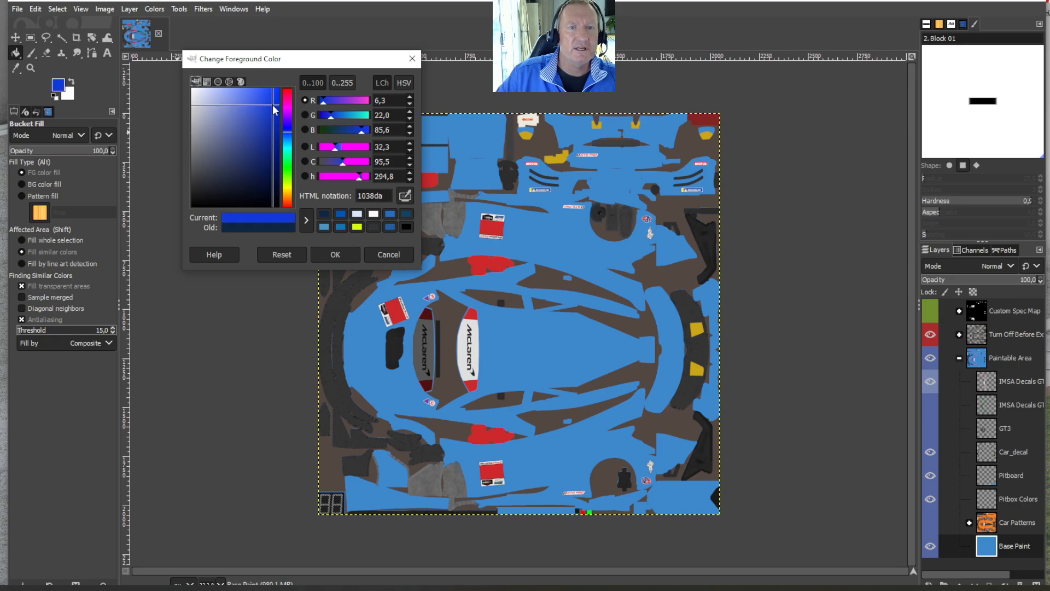
left_click(17, 53)
left_click(330, 255)
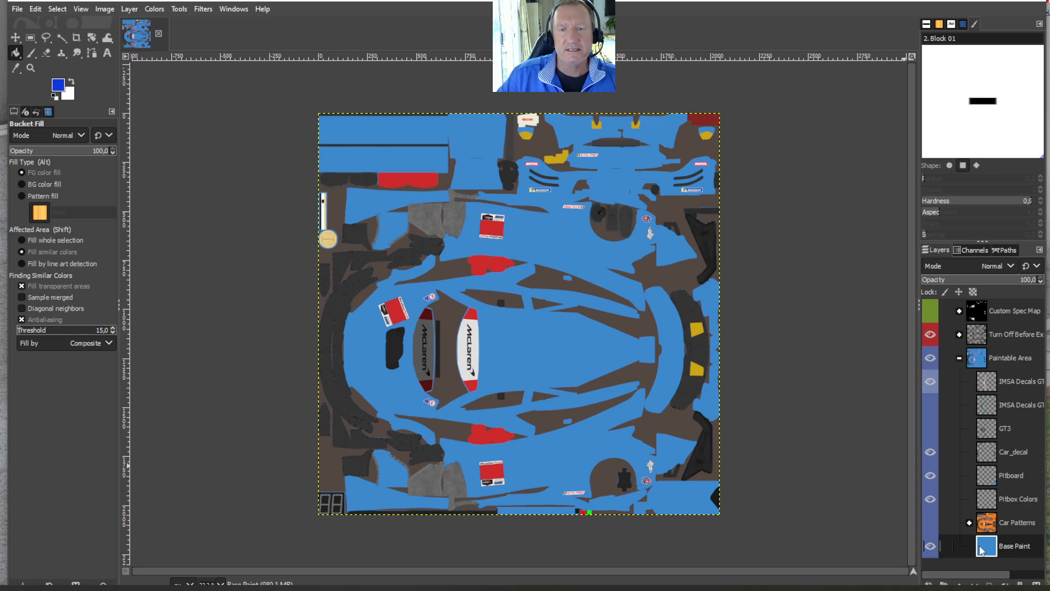
left_click(511, 316)
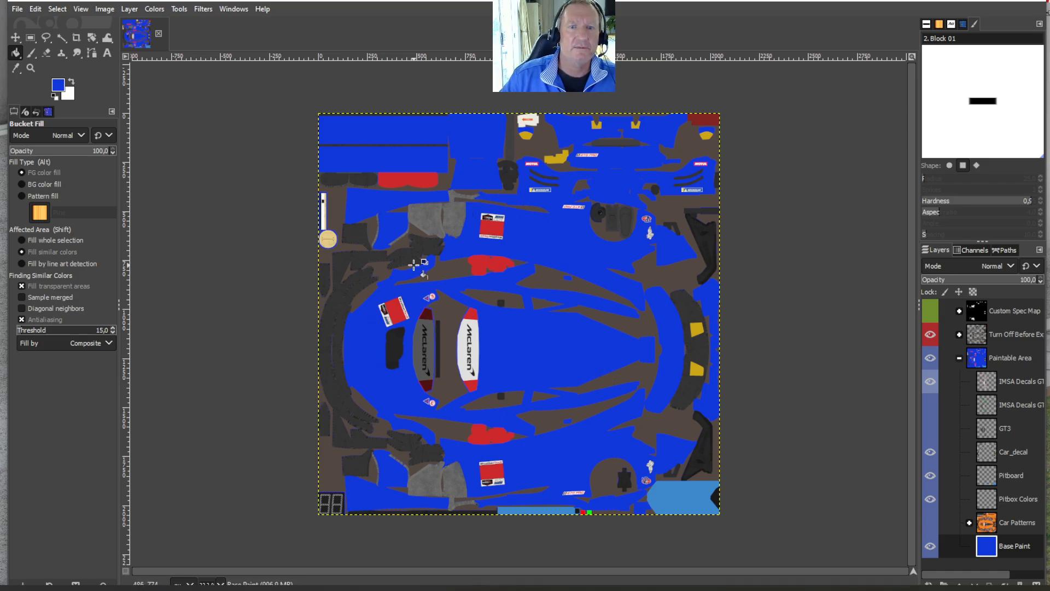
- Try a bucket fill of the Base Paint layer in lighter blue 5774e8, and undo that fill
left_click(59, 89)
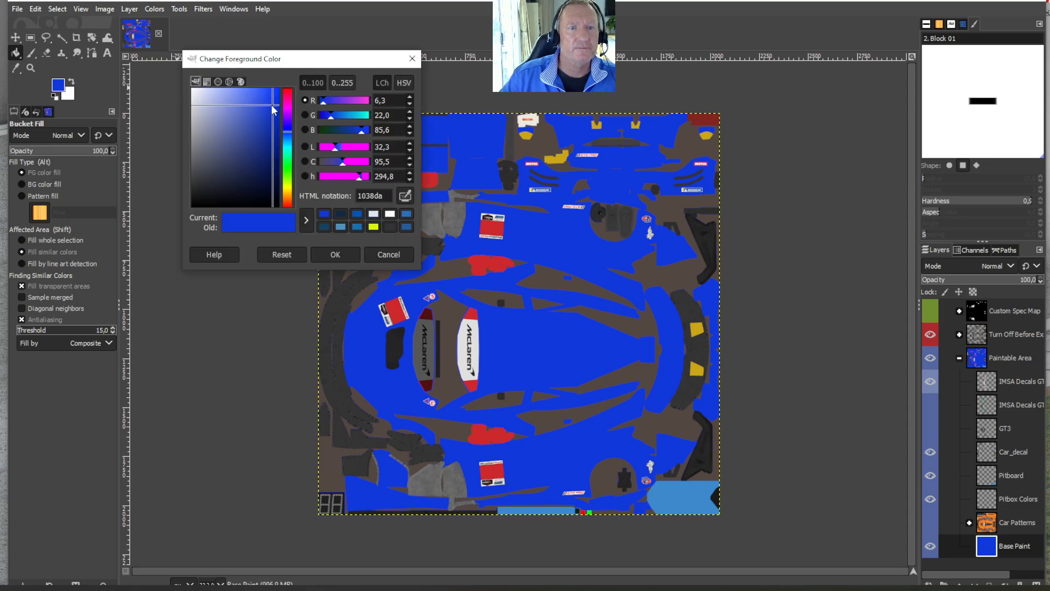
left_click_drag(272, 107, 247, 97)
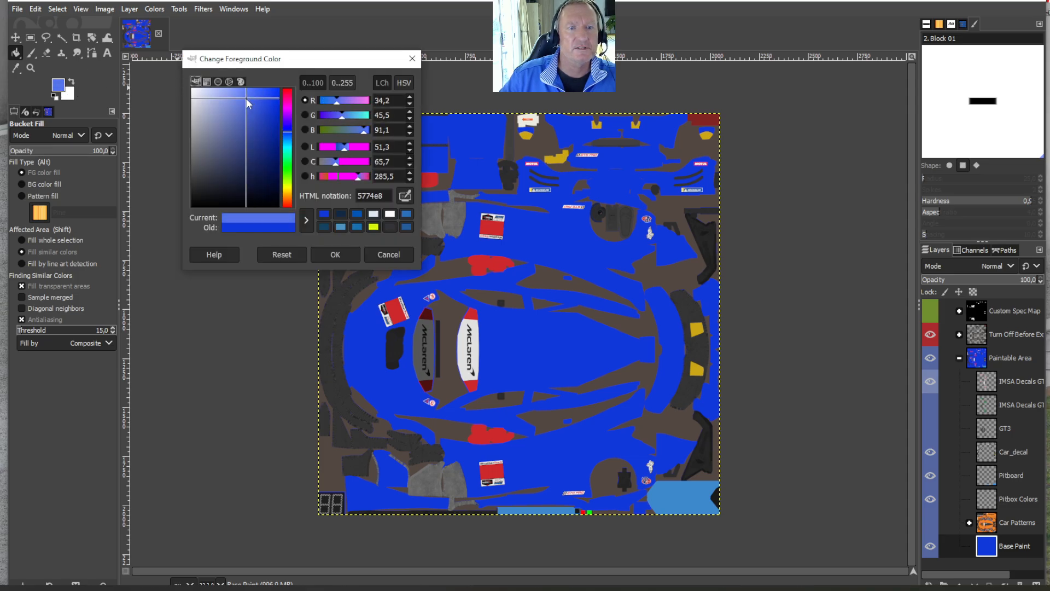
left_click(334, 258)
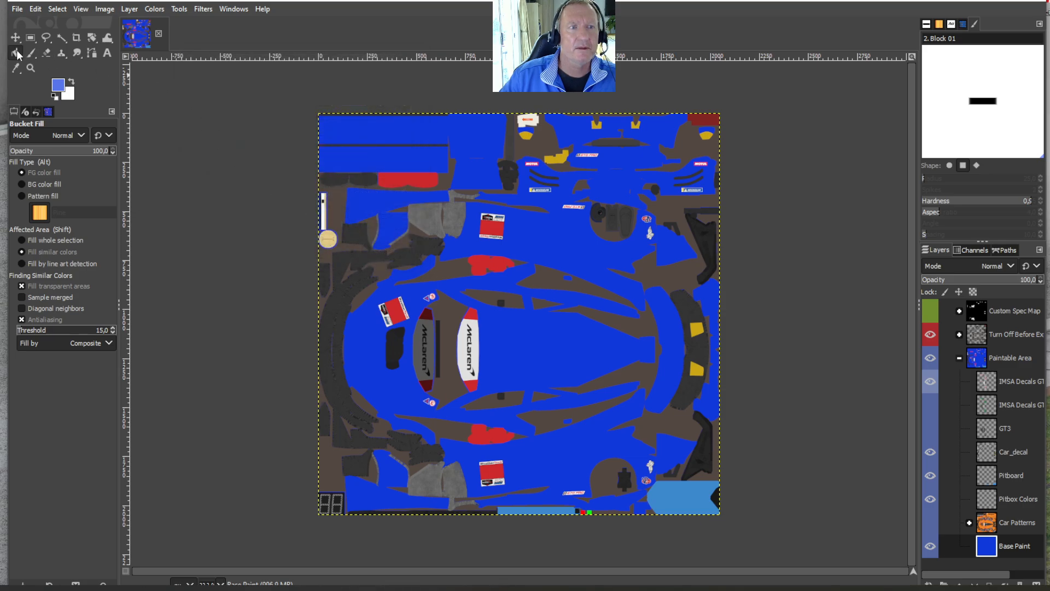
left_click(543, 348)
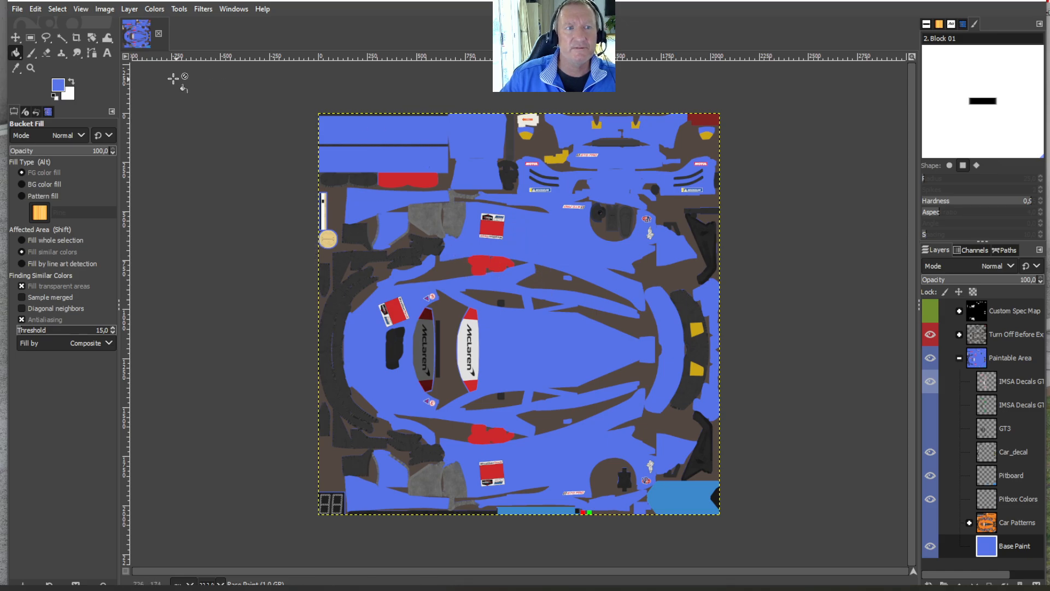
left_click(36, 9)
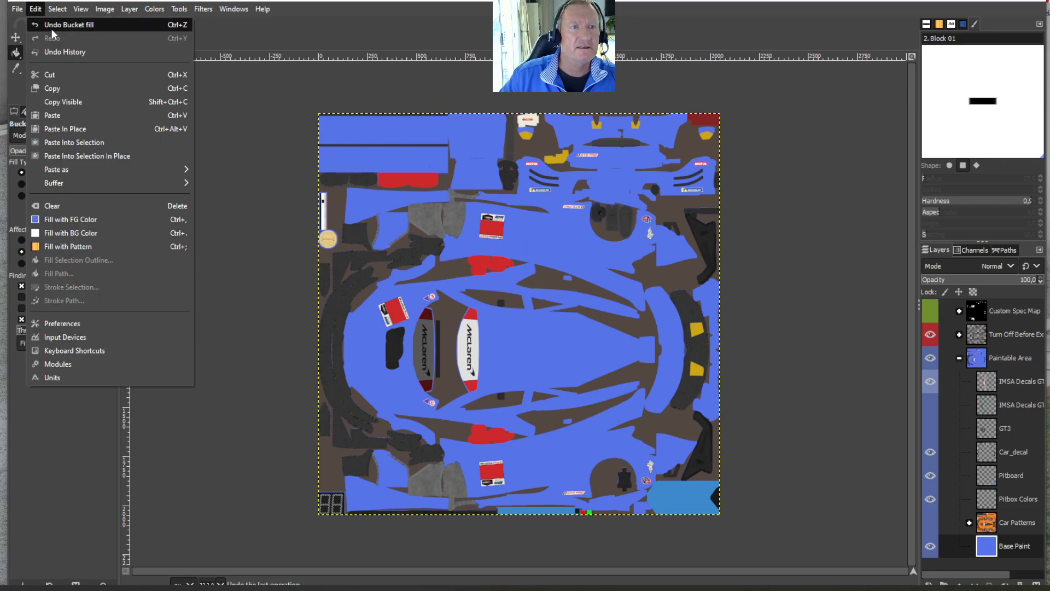
left_click(52, 29)
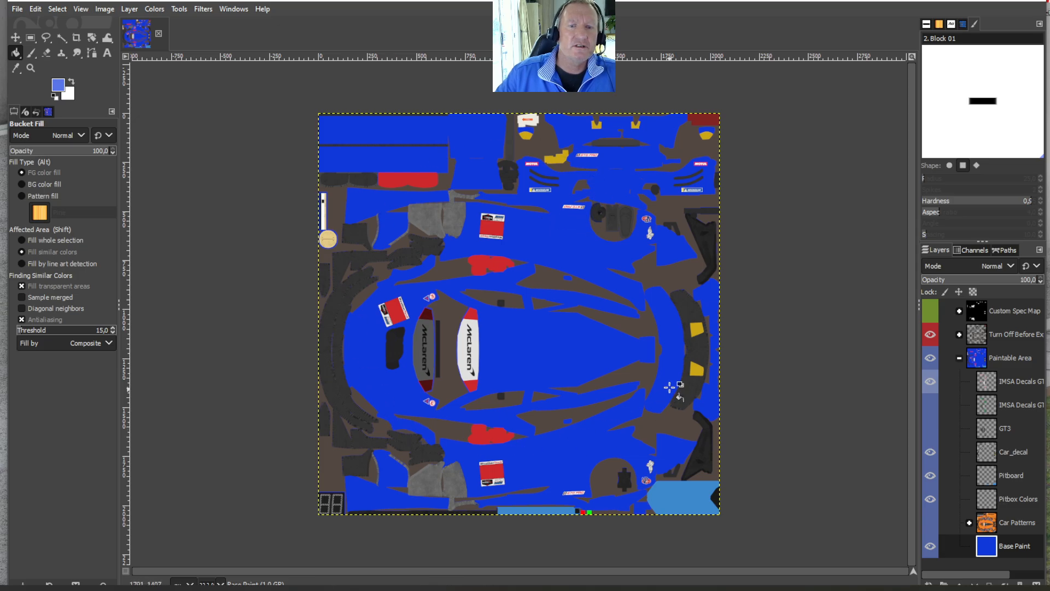
- Set the foreground colour to deep blue 0016cd and bucket-fill the Base Paint layer with it
left_click(58, 86)
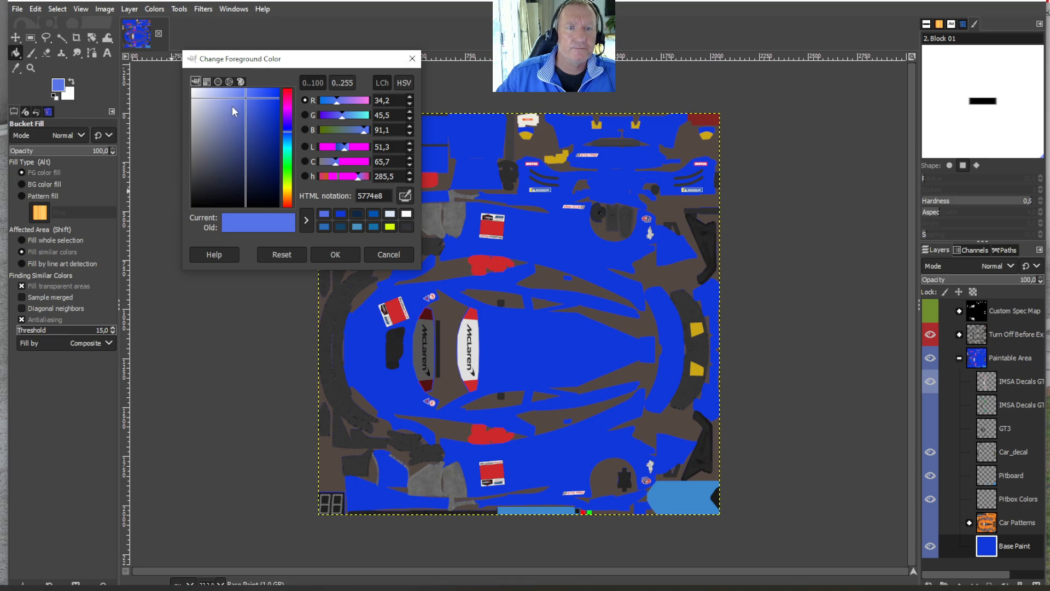
mouse_move(244, 97)
left_mouse_down()
mouse_move(247, 129)
mouse_move(208, 123)
mouse_move(258, 107)
mouse_move(218, 152)
mouse_move(248, 116)
mouse_move(241, 159)
mouse_move(232, 149)
mouse_move(289, 126)
mouse_move(237, 143)
mouse_move(280, 111)
left_mouse_up()
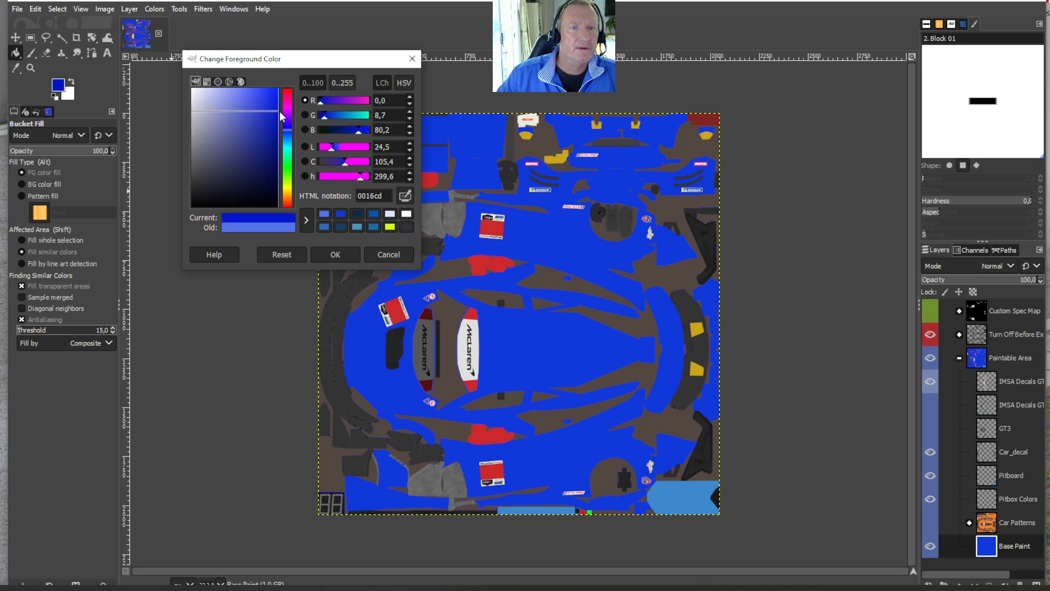
left_click(334, 255)
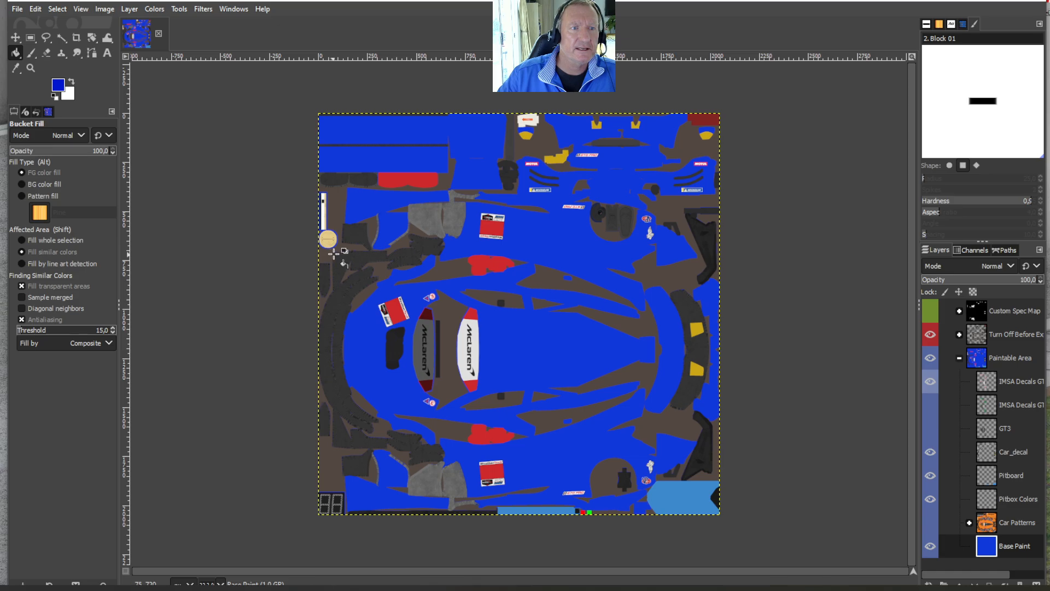
left_click(18, 53)
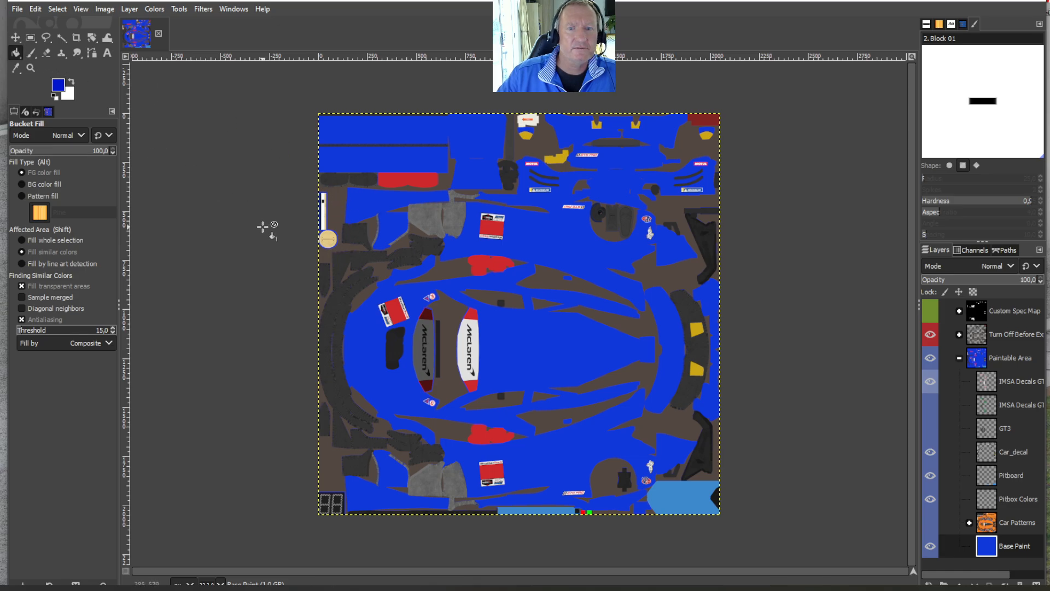
left_click(536, 338)
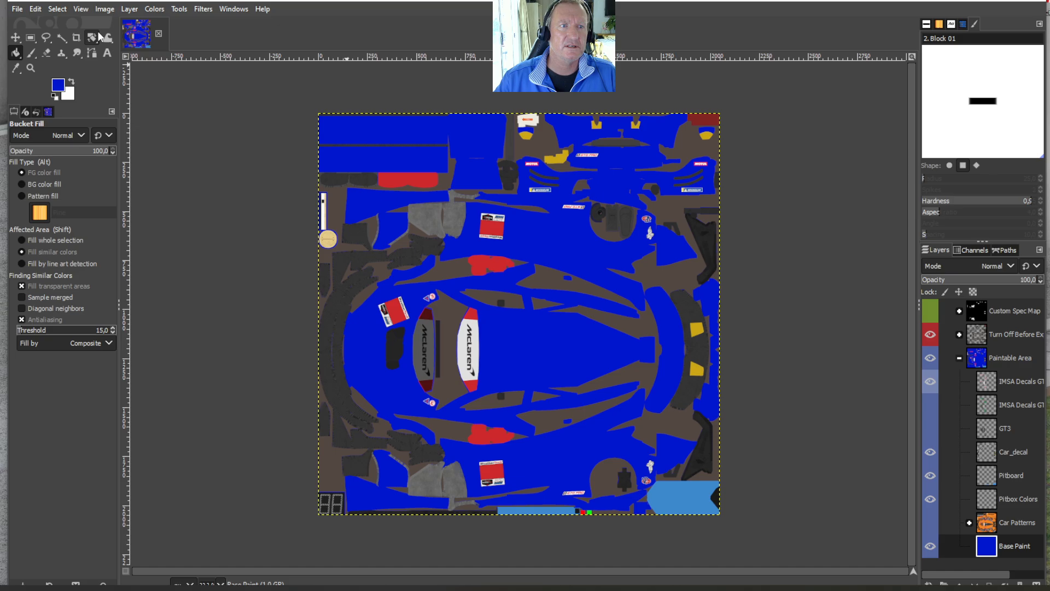
- Save the image as tutorial.xcf in the Desktop's chilled games/tutorial folder, replacing the existing file
left_click(22, 10)
left_click(54, 127)
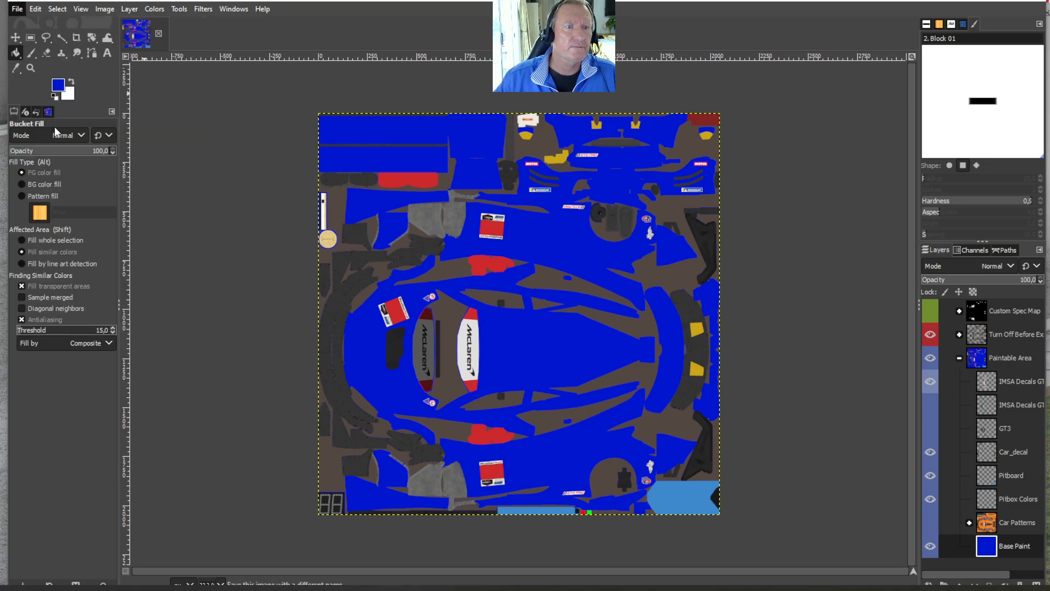
type("t")
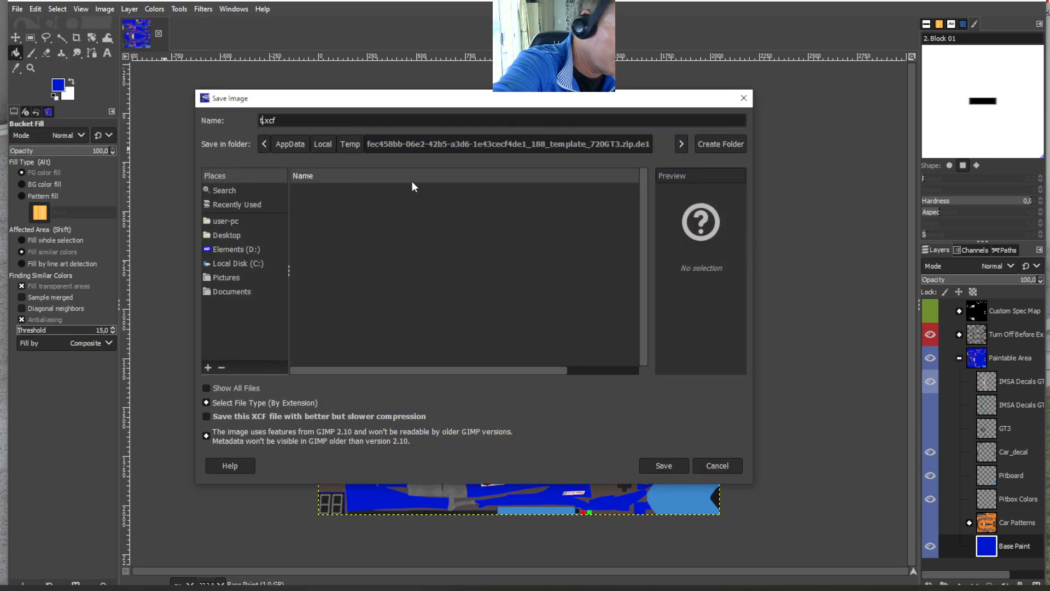
type("utori")
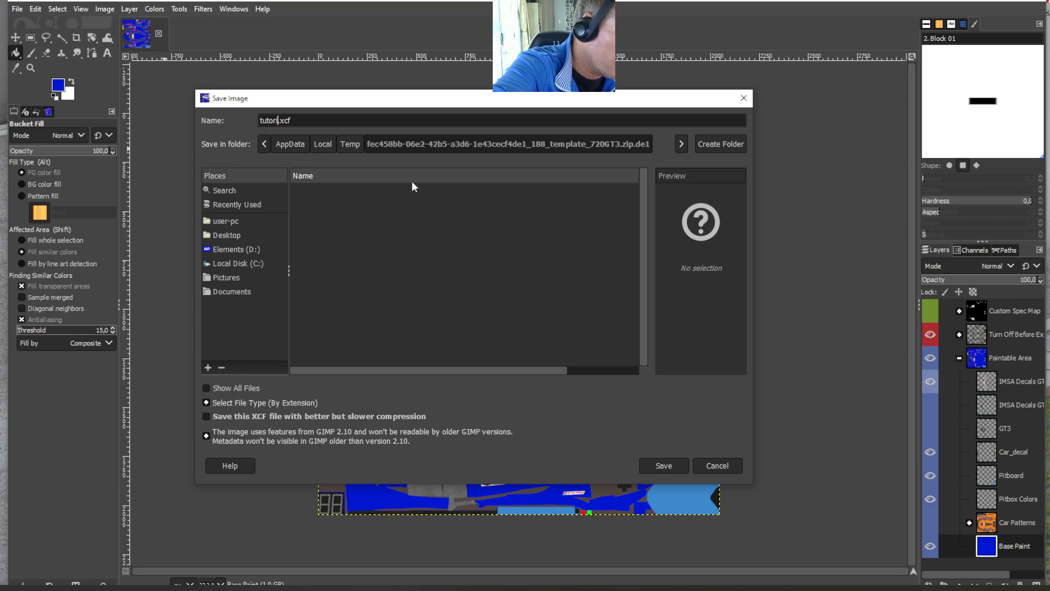
type("al")
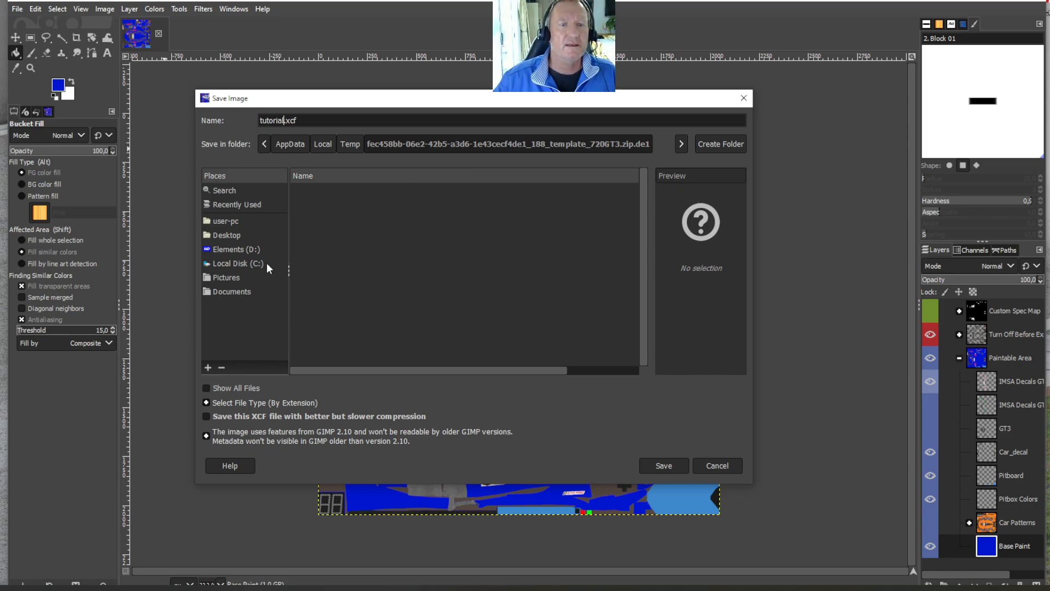
left_click(234, 264)
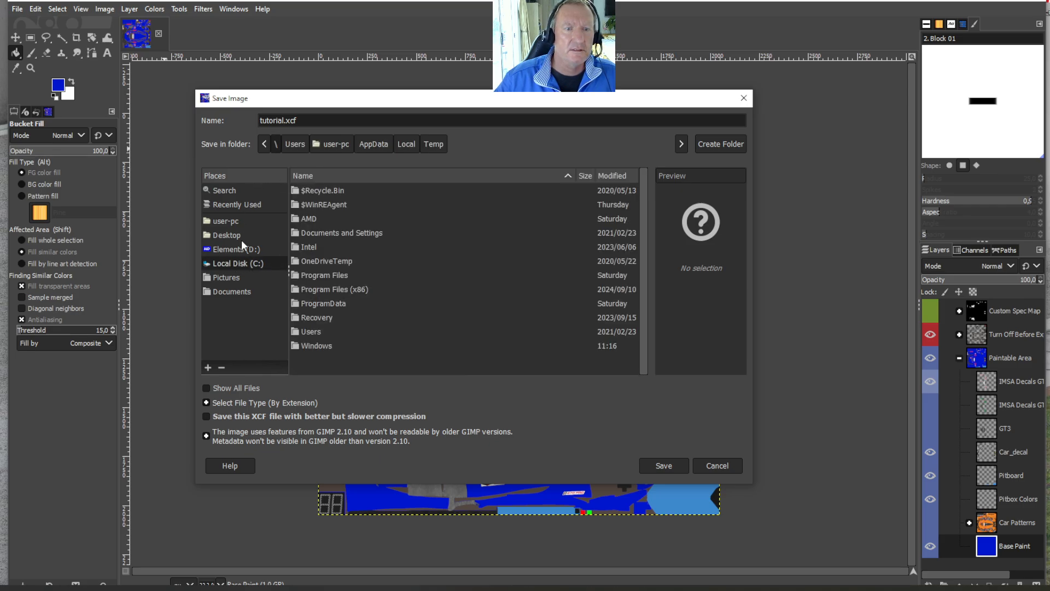
left_click(229, 236)
double_click(323, 189)
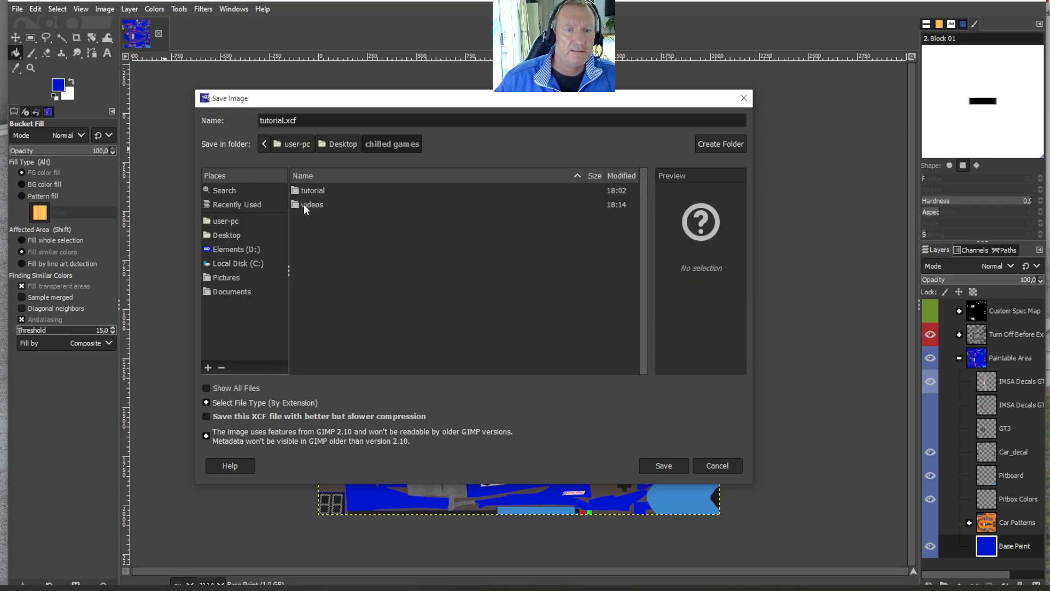
double_click(311, 192)
left_click(325, 191)
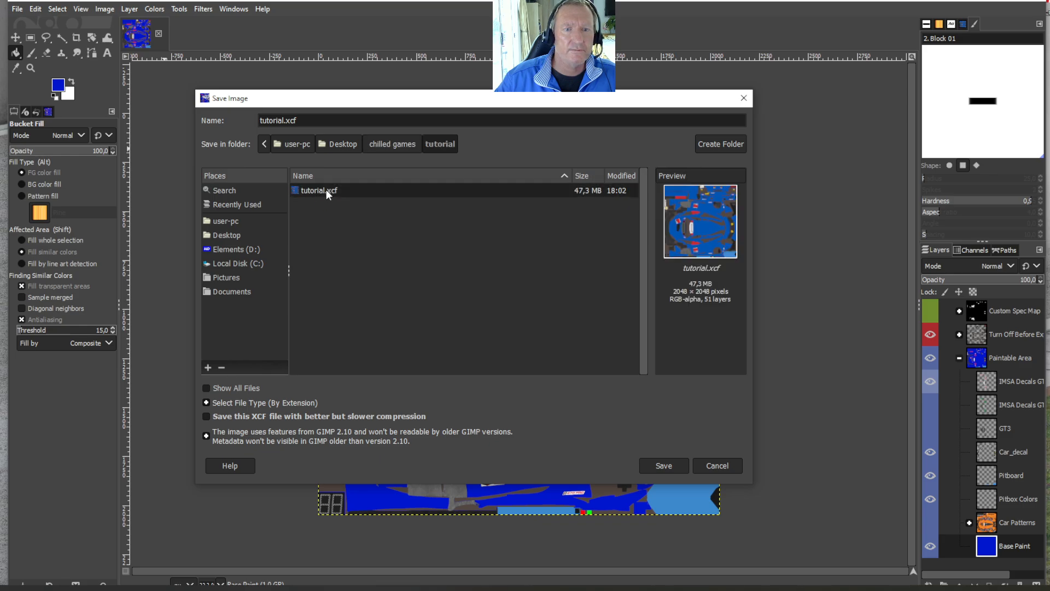
left_click(657, 464)
left_click(511, 343)
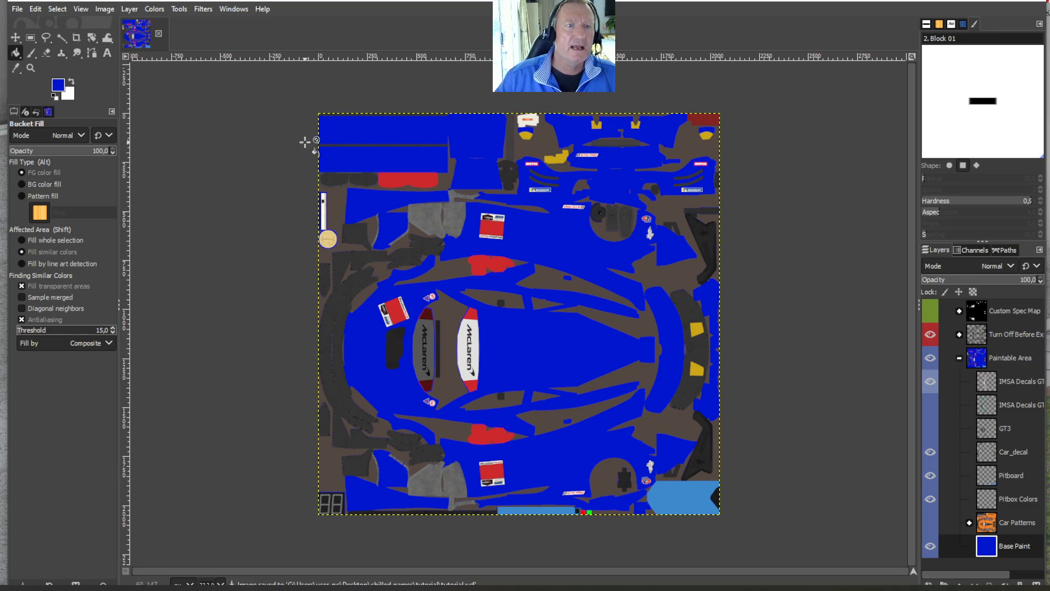
- Open the foreground colour for editing and highlight its HTML notation code
left_click(58, 86)
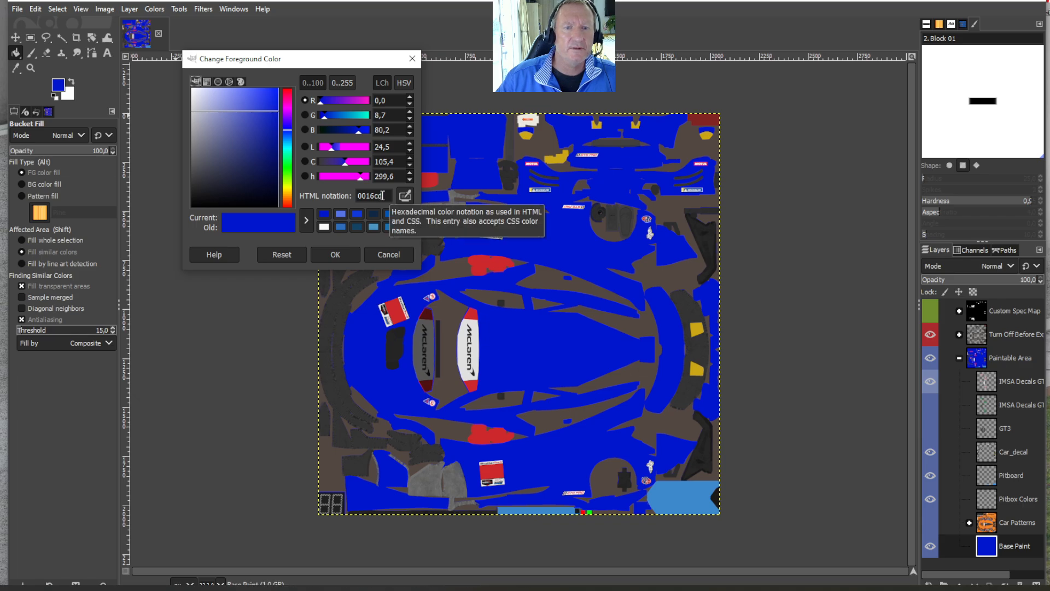
left_click_drag(383, 195, 357, 195)
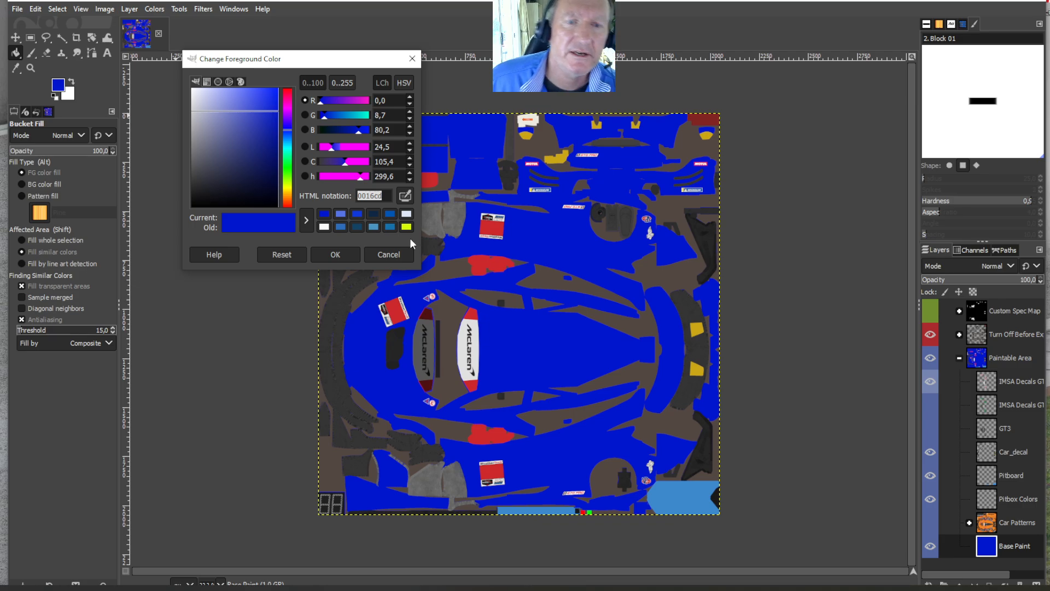
left_click(382, 196)
left_click_drag(382, 196, 357, 196)
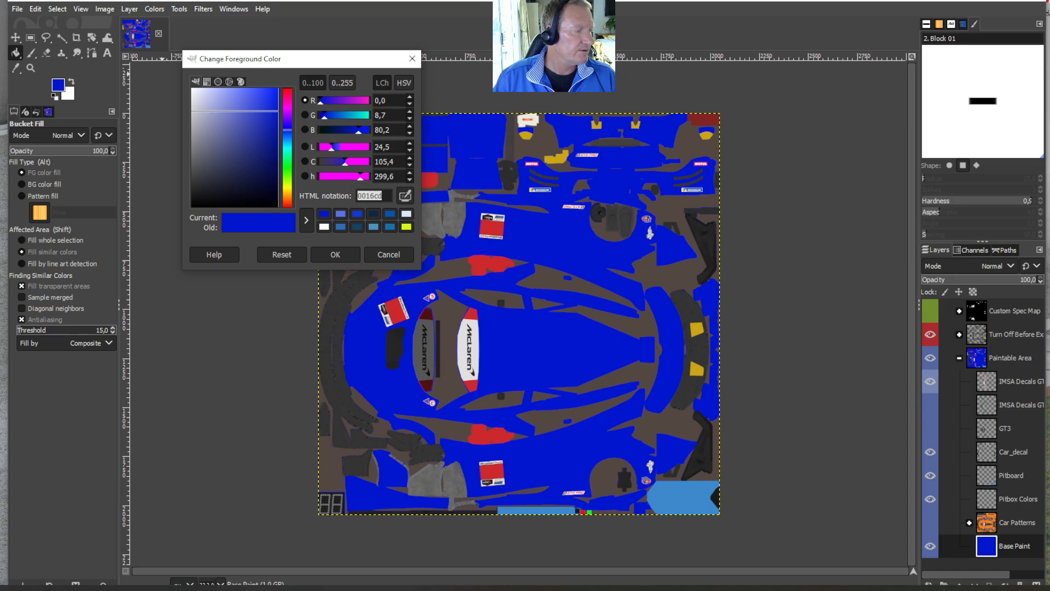
- Switch to the web browser, search Google Images for "blue hex codes", and open the Color Meanings shades of blue chart
left_click(108, 589)
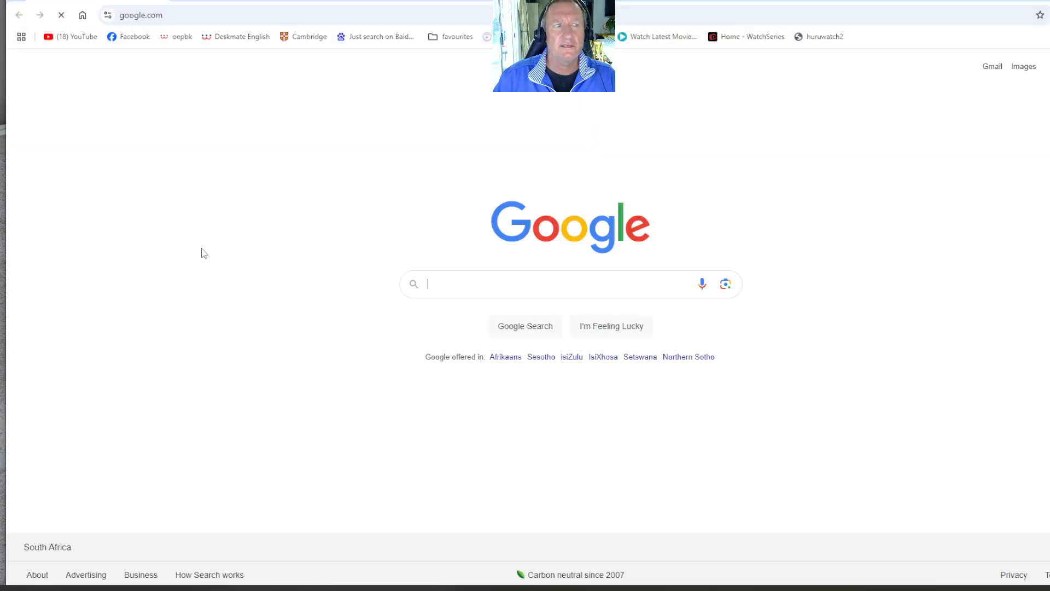
left_click(511, 288)
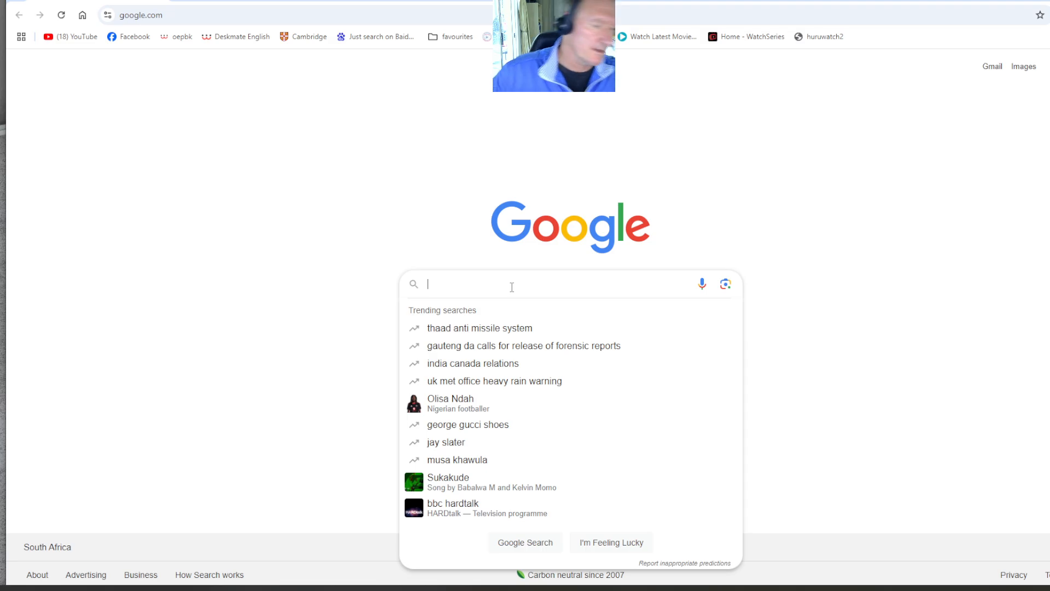
type("bl")
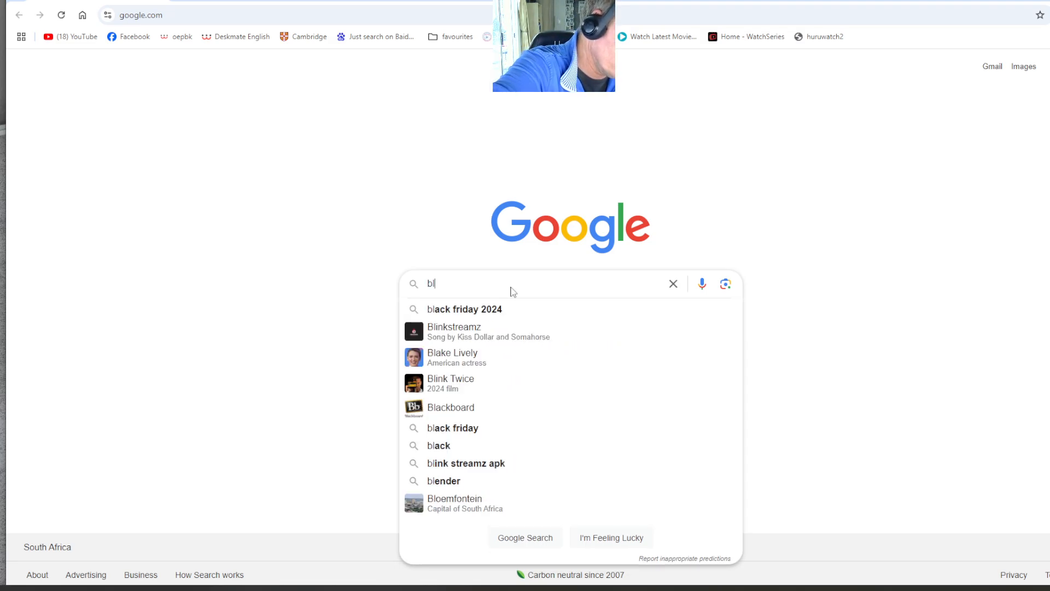
type("ue hex codes")
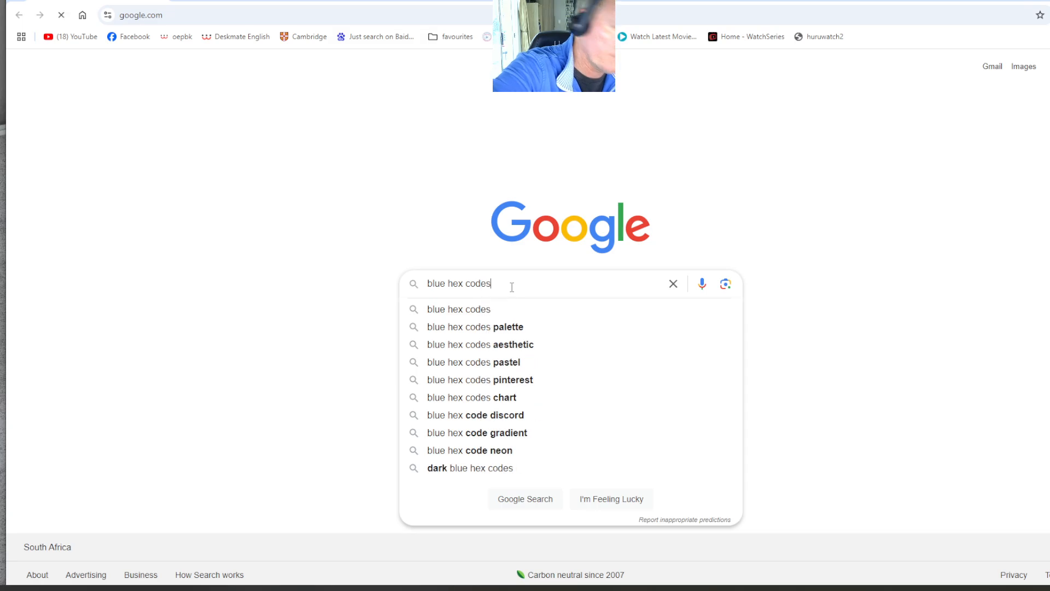
key("Return")
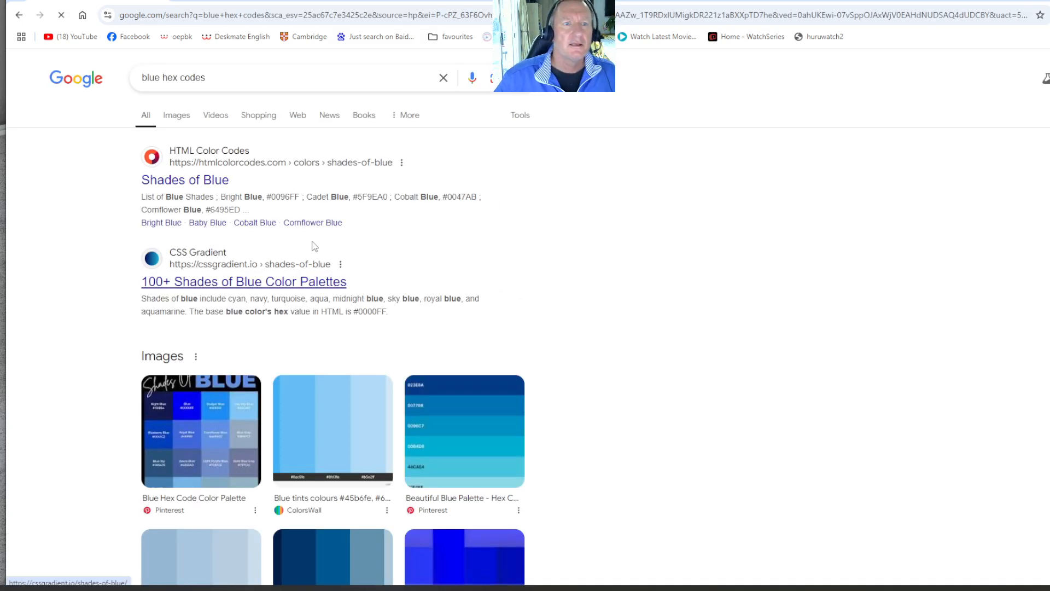
left_click(186, 119)
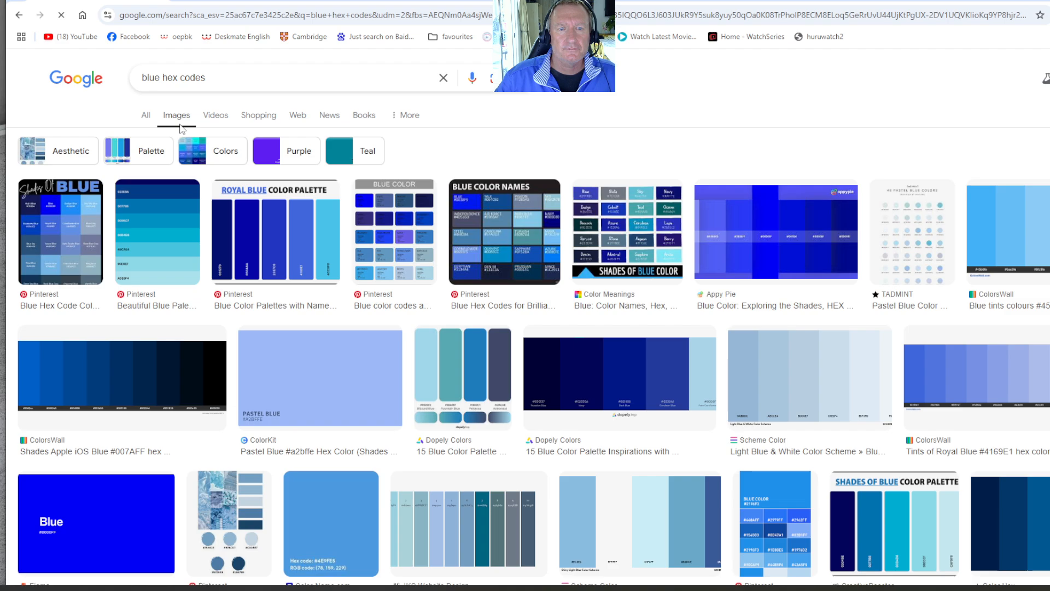
left_click(637, 230)
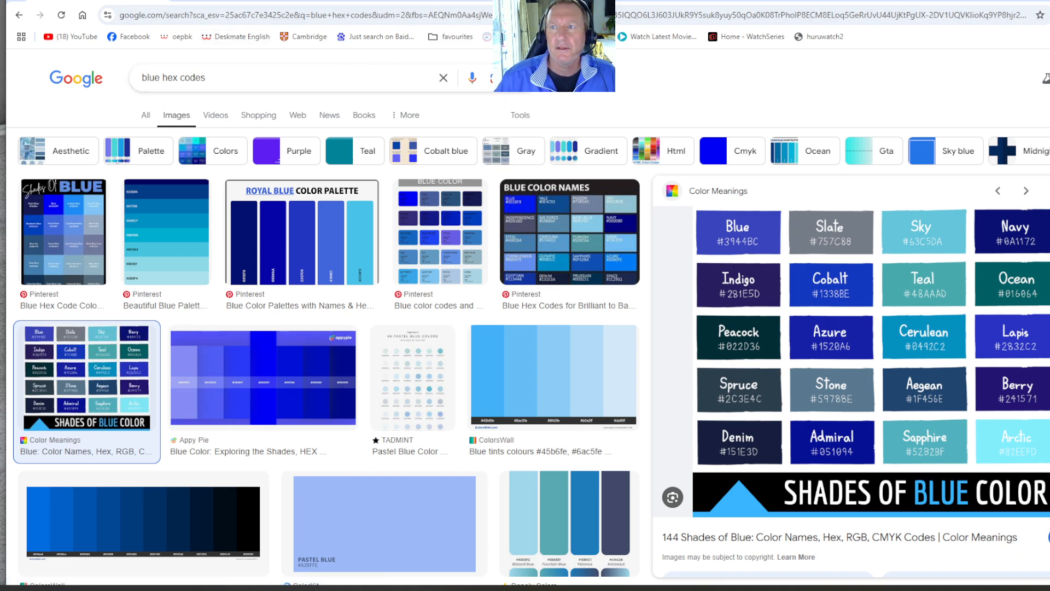
- Back in GIMP, set the foreground colour to cobalt blue 1338be and bucket-fill the Base Paint layer with it
left_click(1039, 1)
left_click_drag(384, 196, 353, 197)
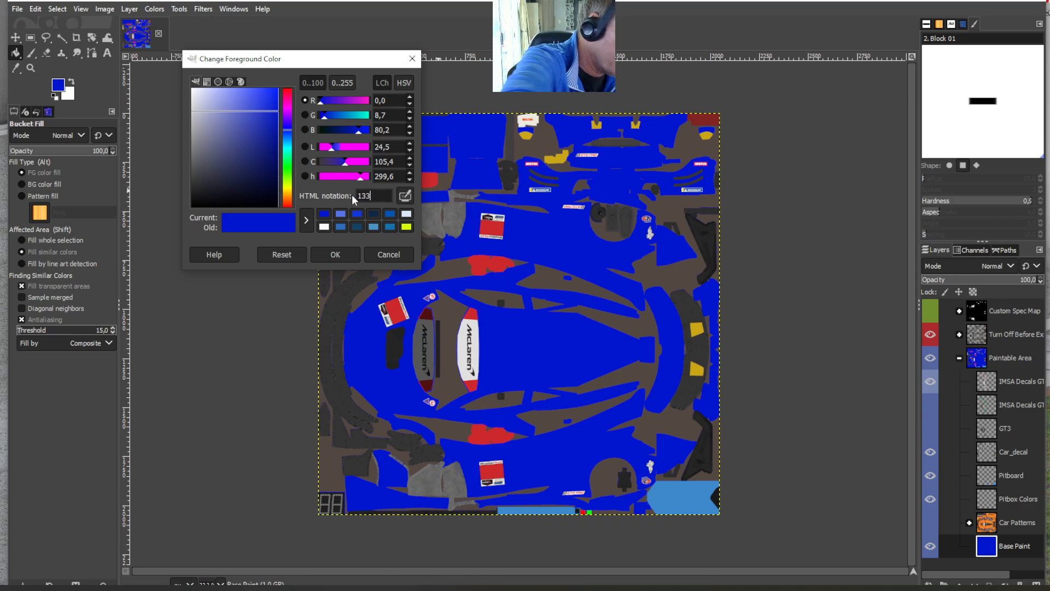
type("1338b")
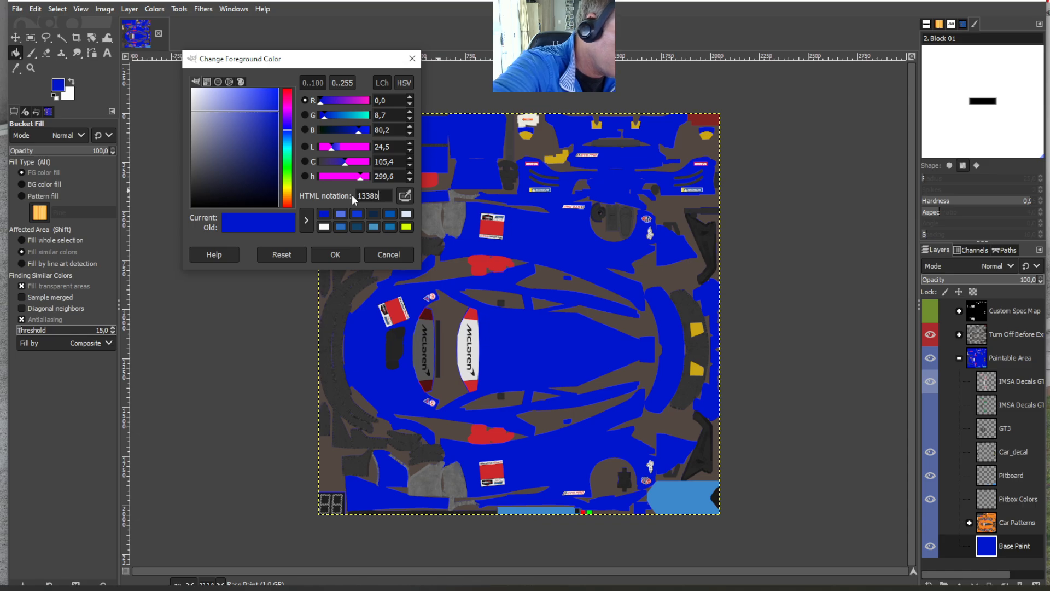
type("e")
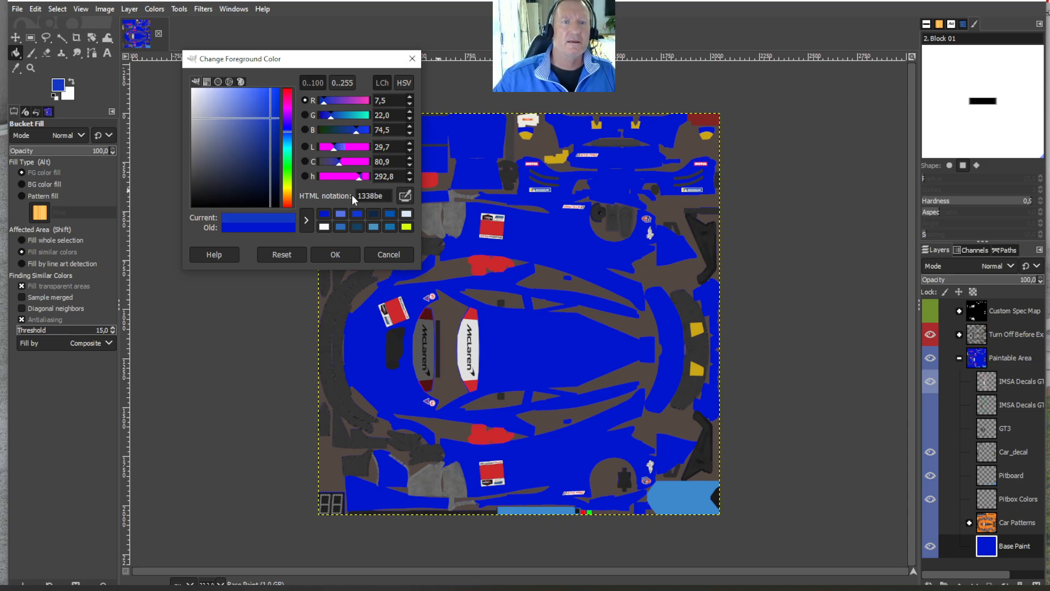
left_click(336, 254)
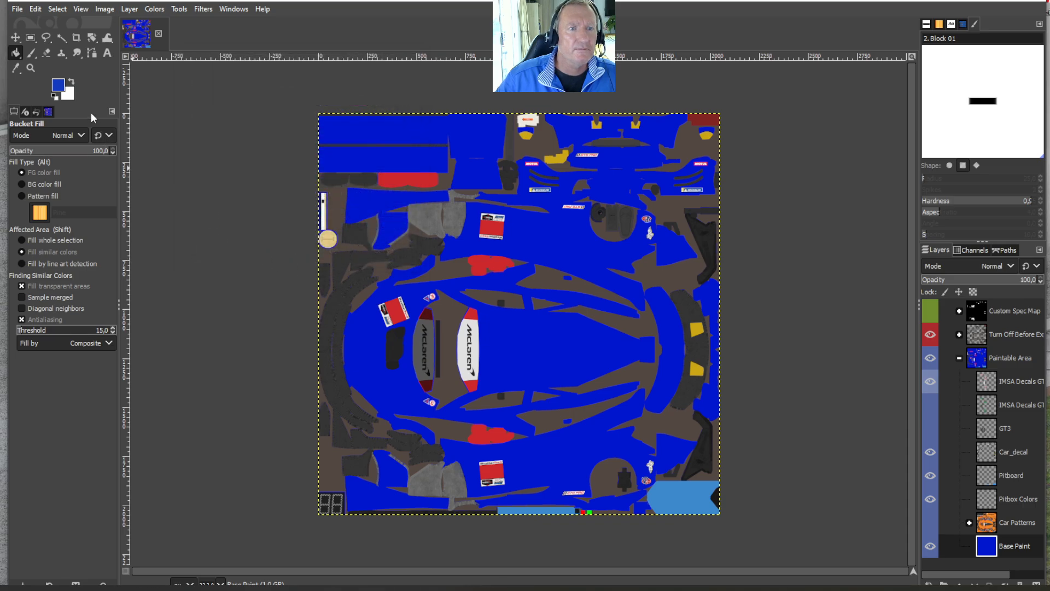
left_click(527, 334)
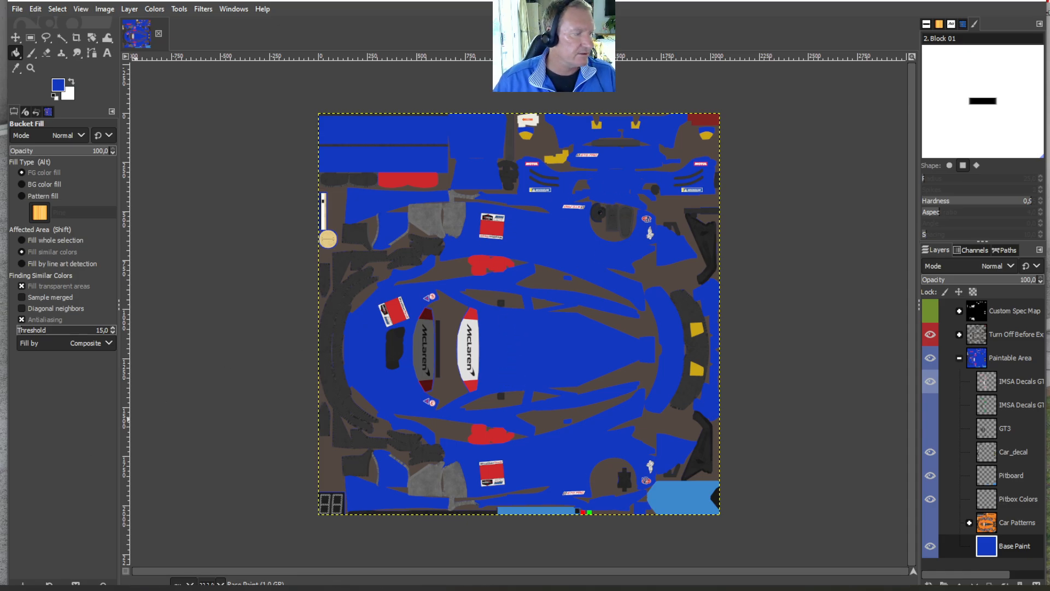
- Open the blue.shades image from the logo.png/colours folder in GIMP alongside the livery, and return to the livery image
key("alt+Tab")
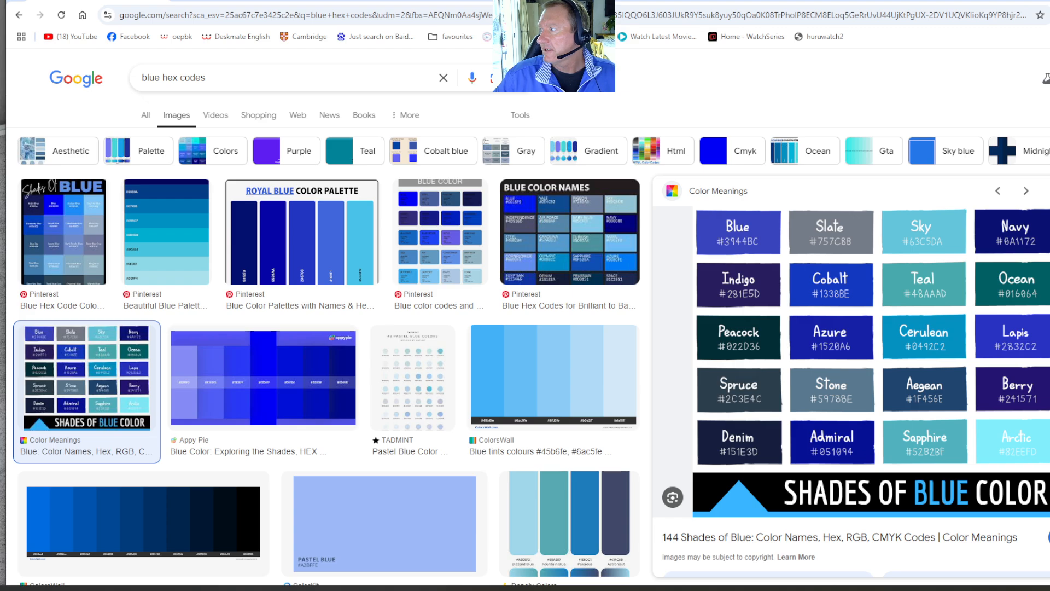
left_click_drag(1049, 19, 654, 23)
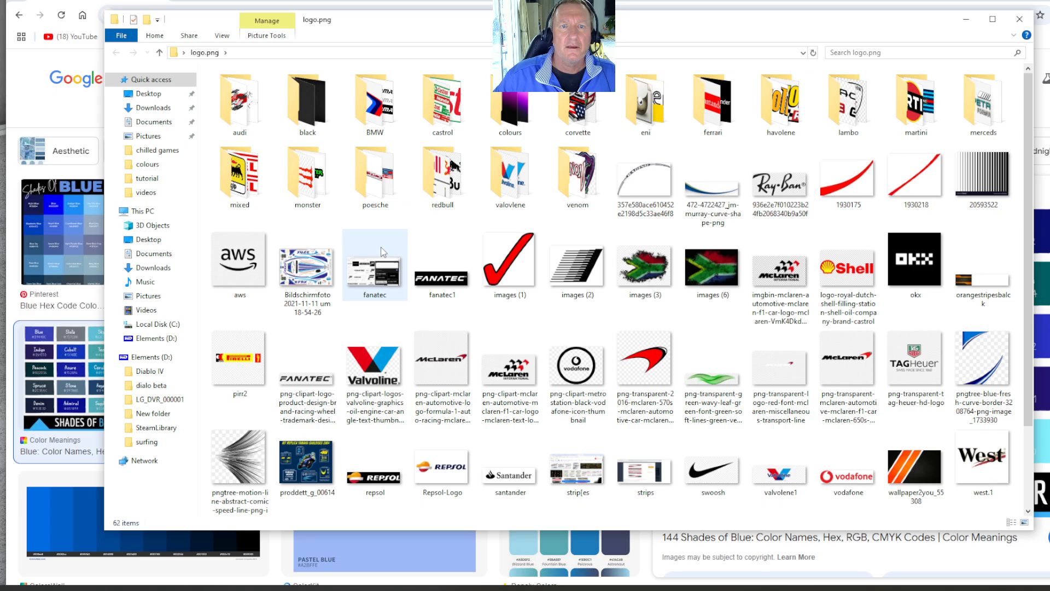
double_click(510, 109)
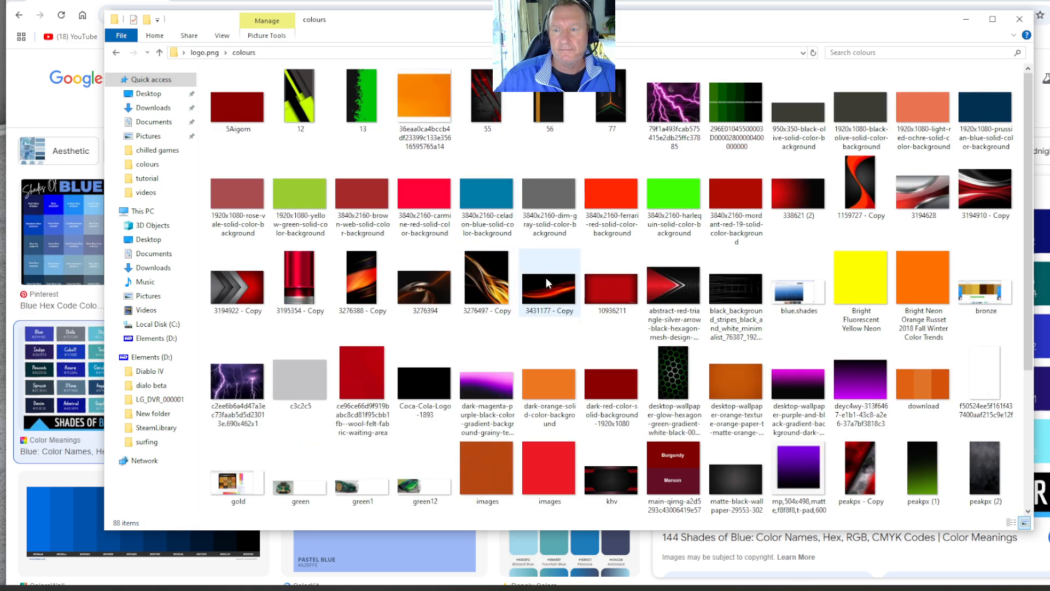
left_click(790, 294)
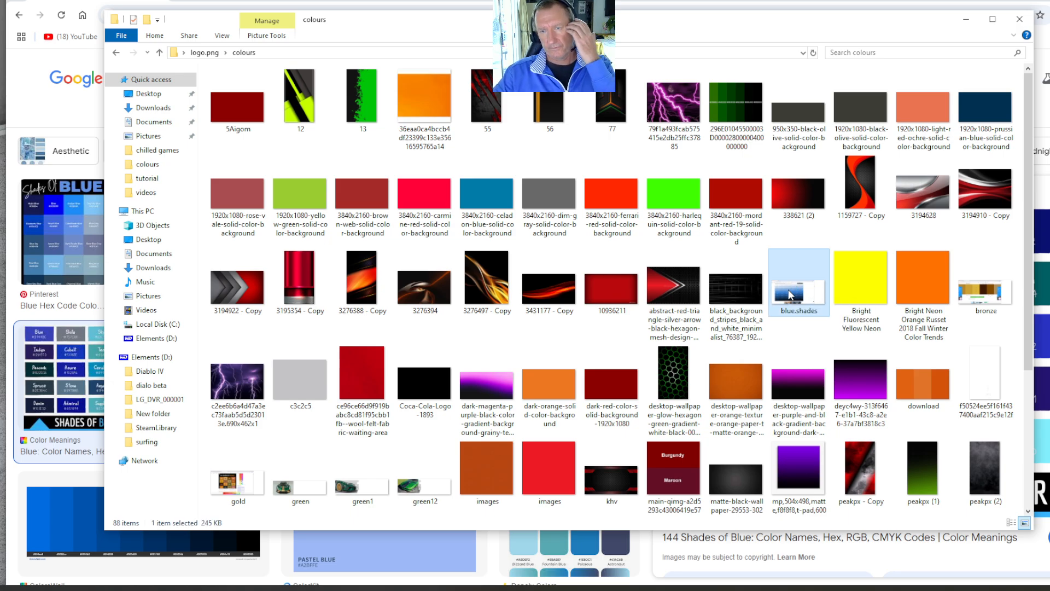
left_click(966, 19)
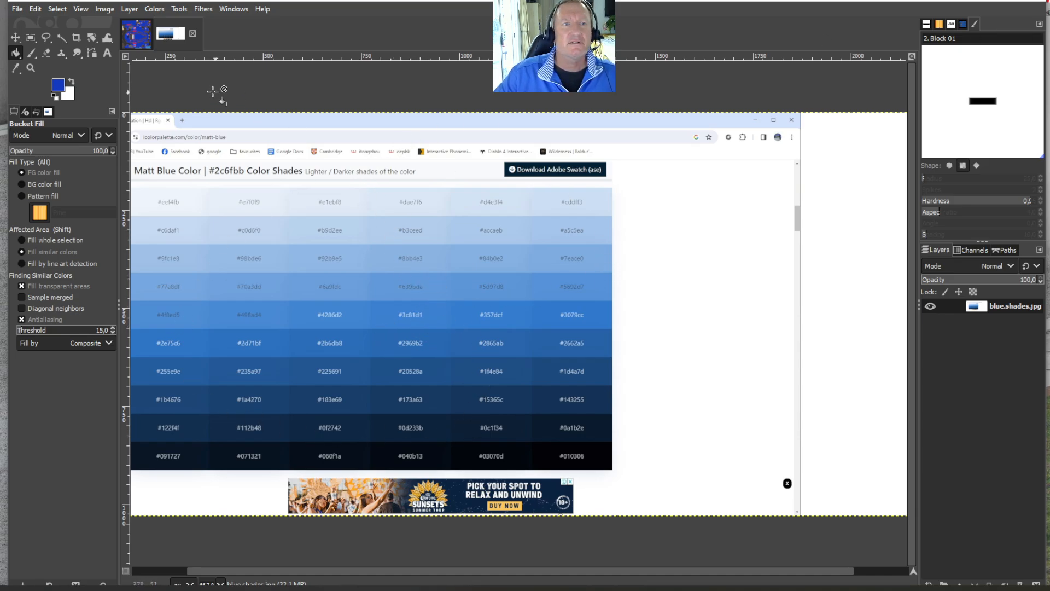
left_click(137, 36)
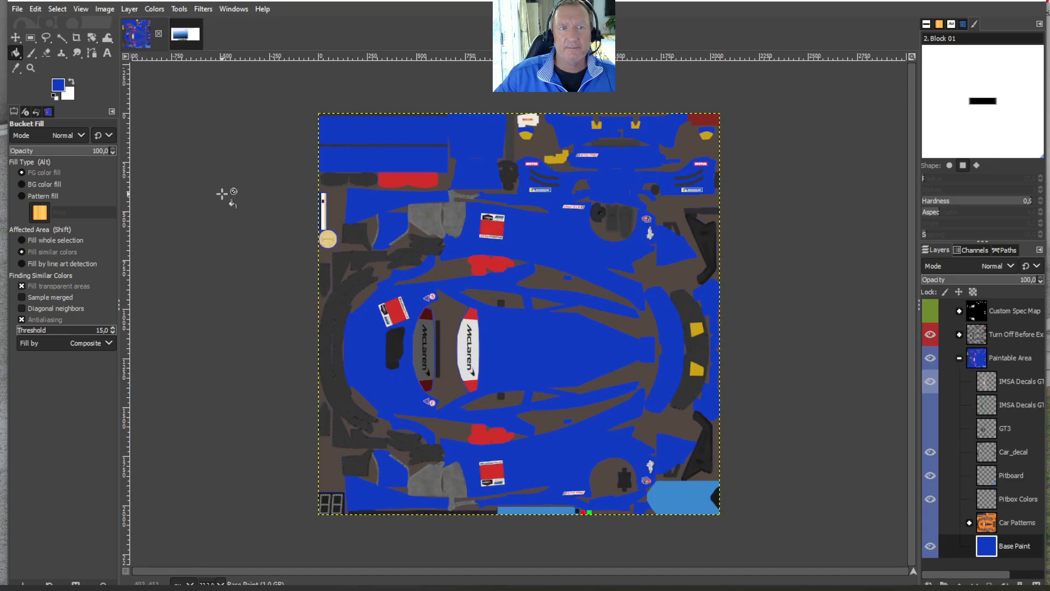
- Sample a dark navy blue from the blue.shades chart and bucket-fill the livery's Base Paint layer with it
left_click(193, 36)
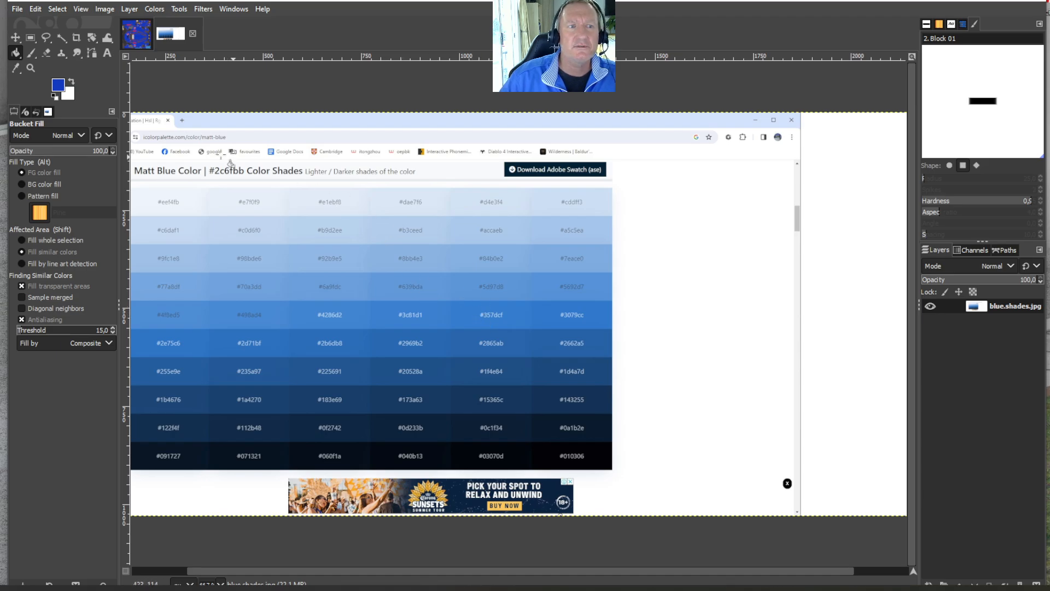
left_click(17, 68)
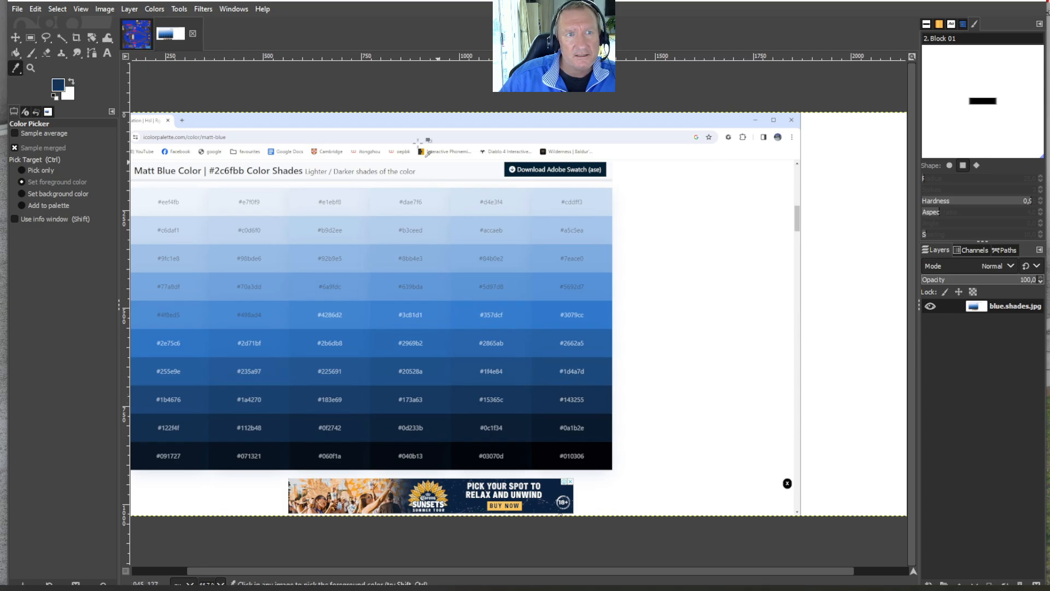
left_click(146, 37)
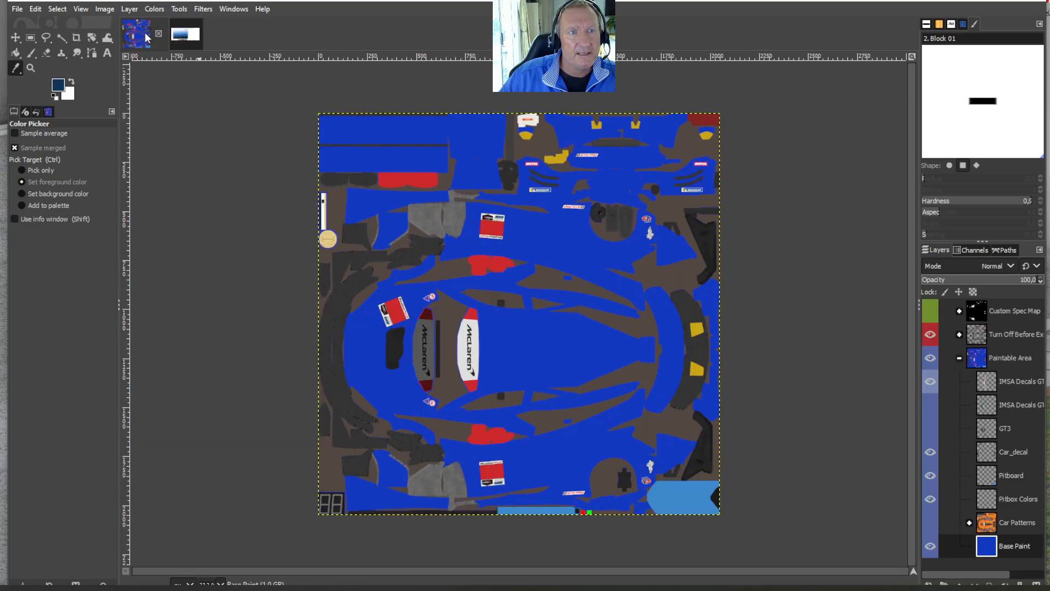
left_click(15, 52)
left_click(533, 353)
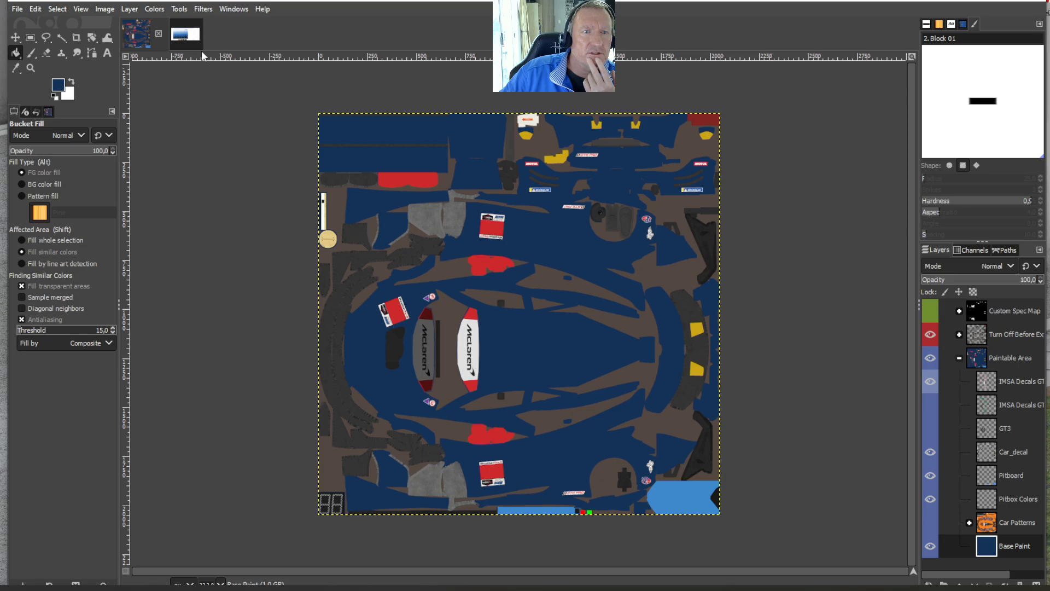
- Sample the #2b6db8 swatch from the blue.shades chart and bucket-fill the livery's Base Paint layer with it
left_click(184, 37)
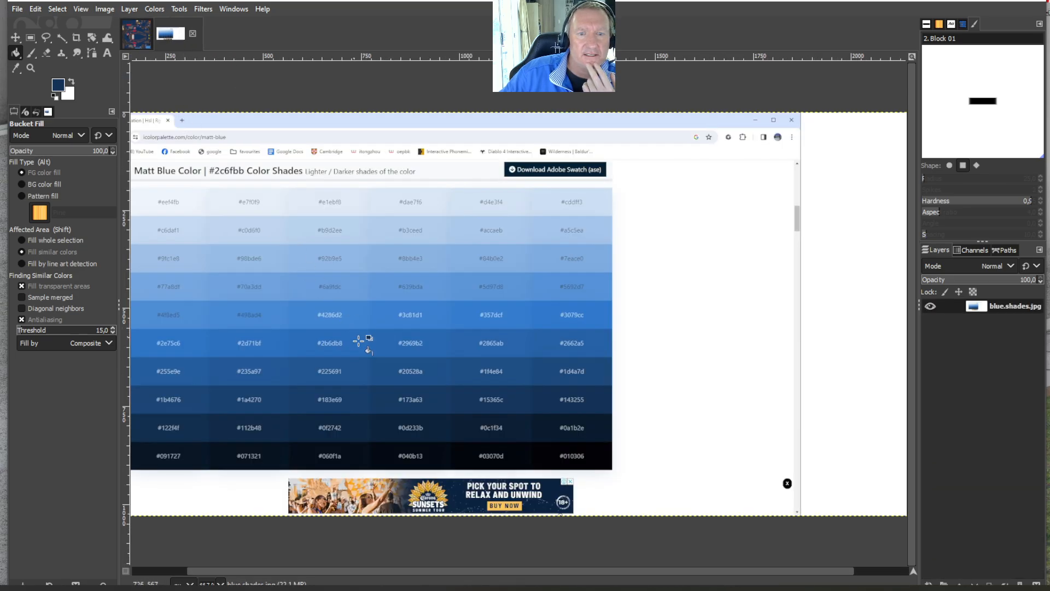
key("o")
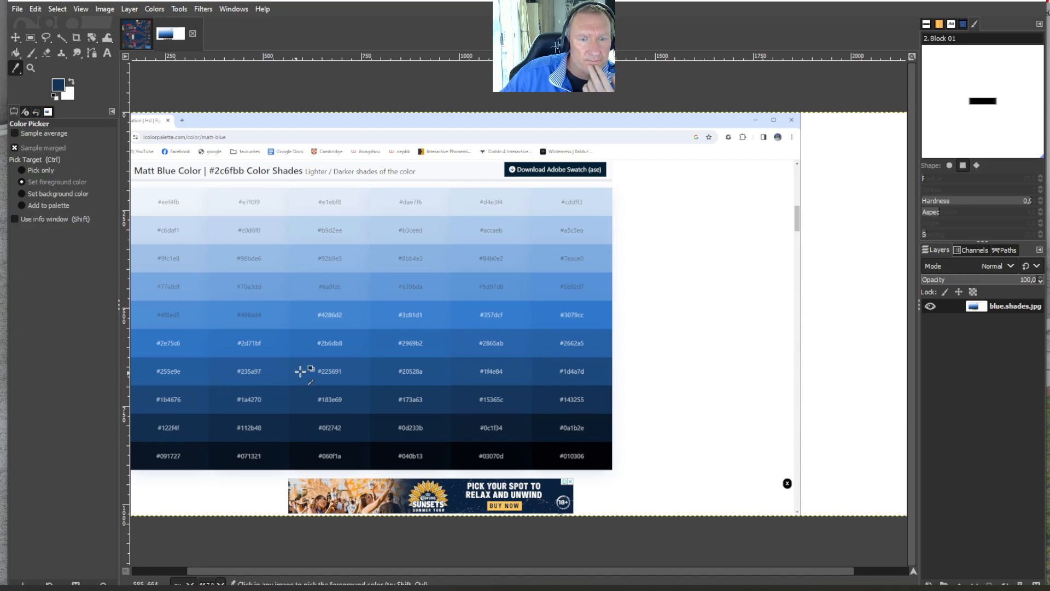
left_click(302, 345)
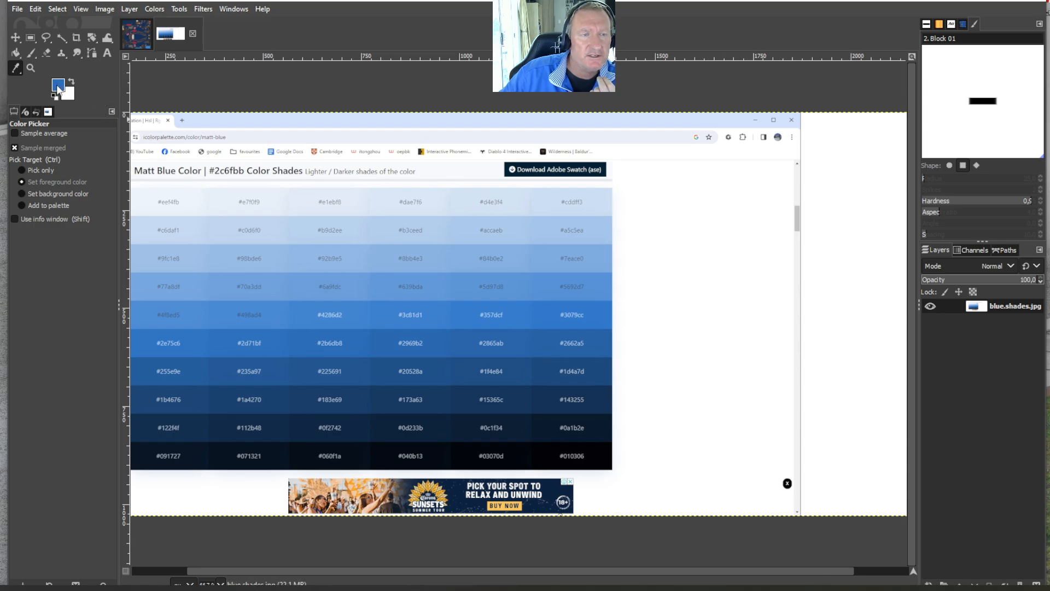
left_click(131, 32)
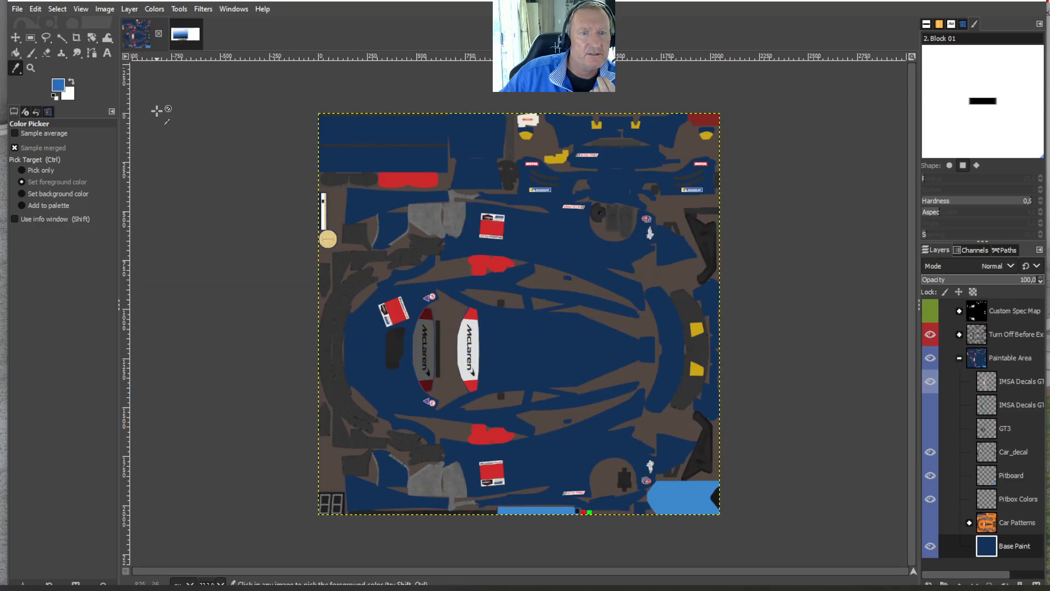
left_click(15, 52)
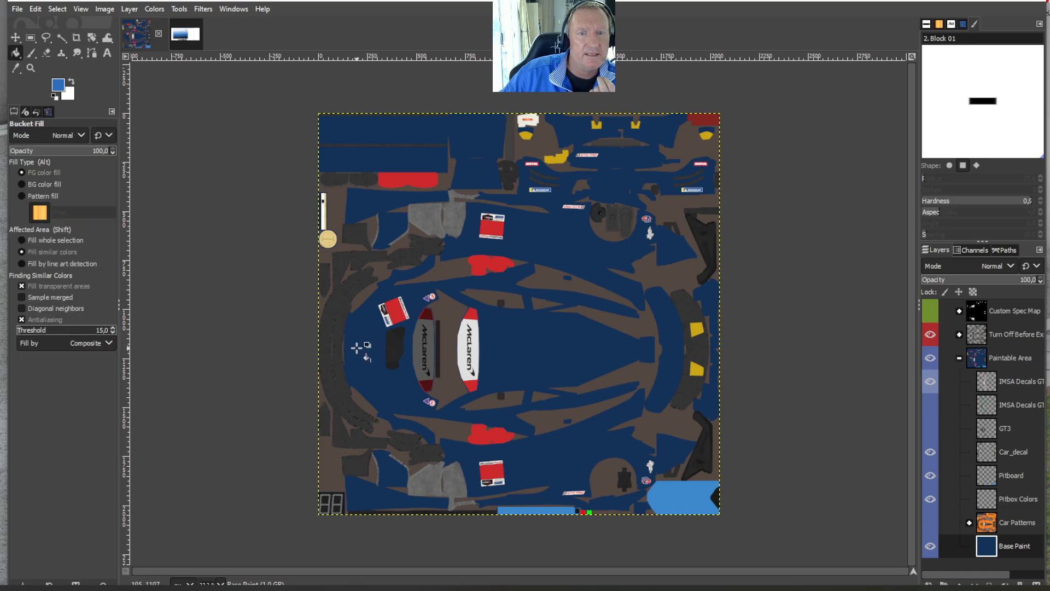
left_click(540, 343)
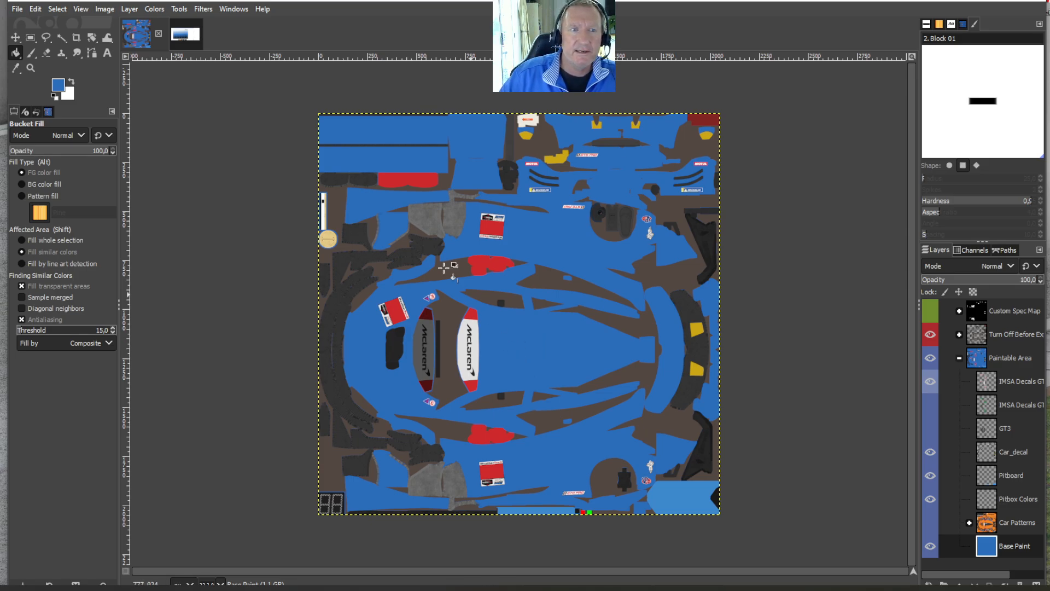
- Save the livery image and check the foreground colour's HTML notation code without changing it
left_click(17, 9)
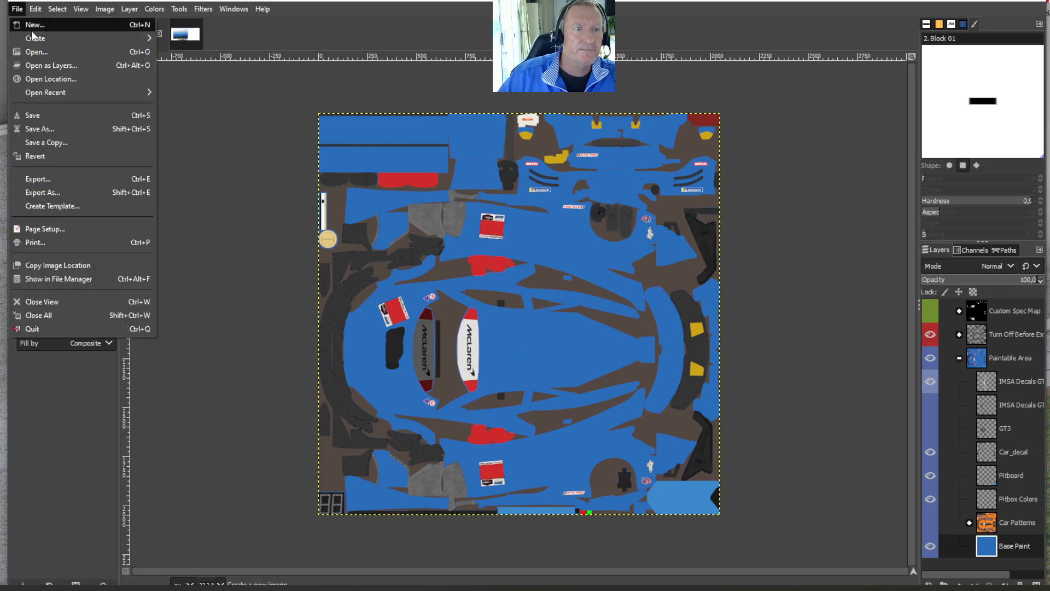
left_click(32, 115)
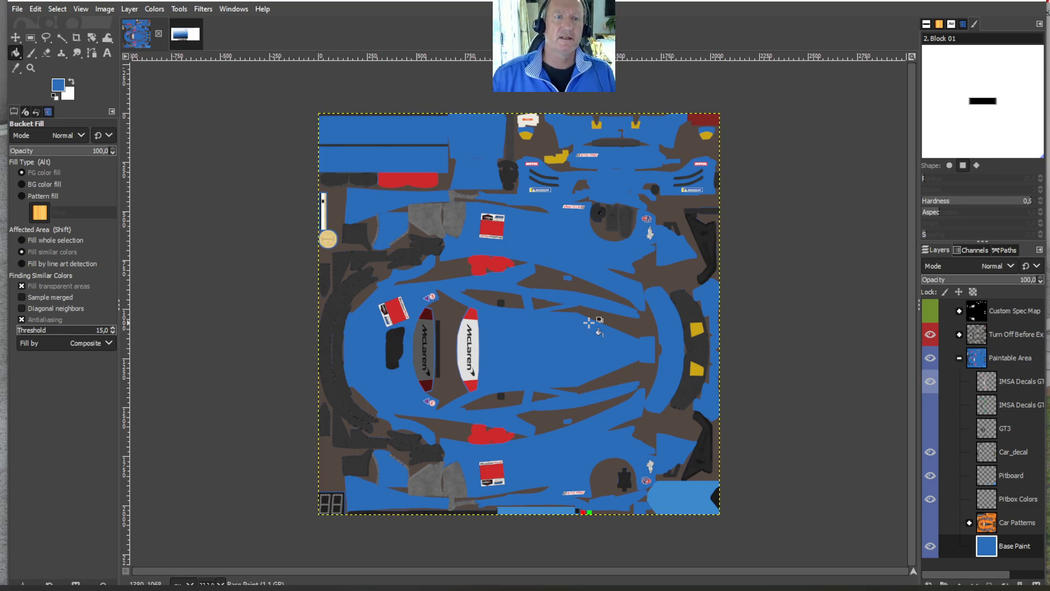
left_click(60, 86)
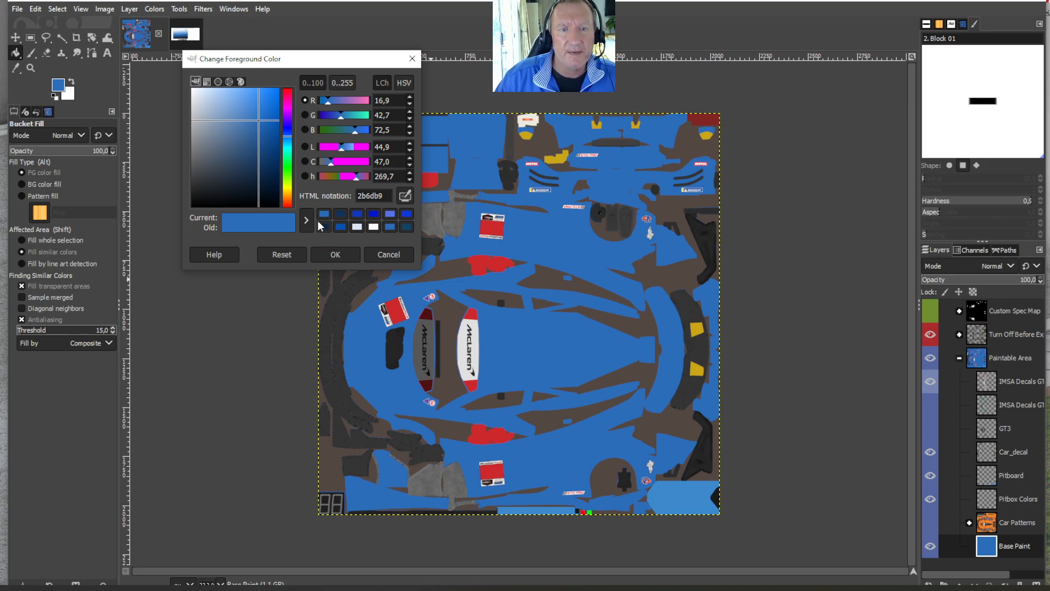
left_click(336, 254)
- Sample the near-black navy #091727 swatch from the blue.shades chart as the foreground colour
left_click(192, 40)
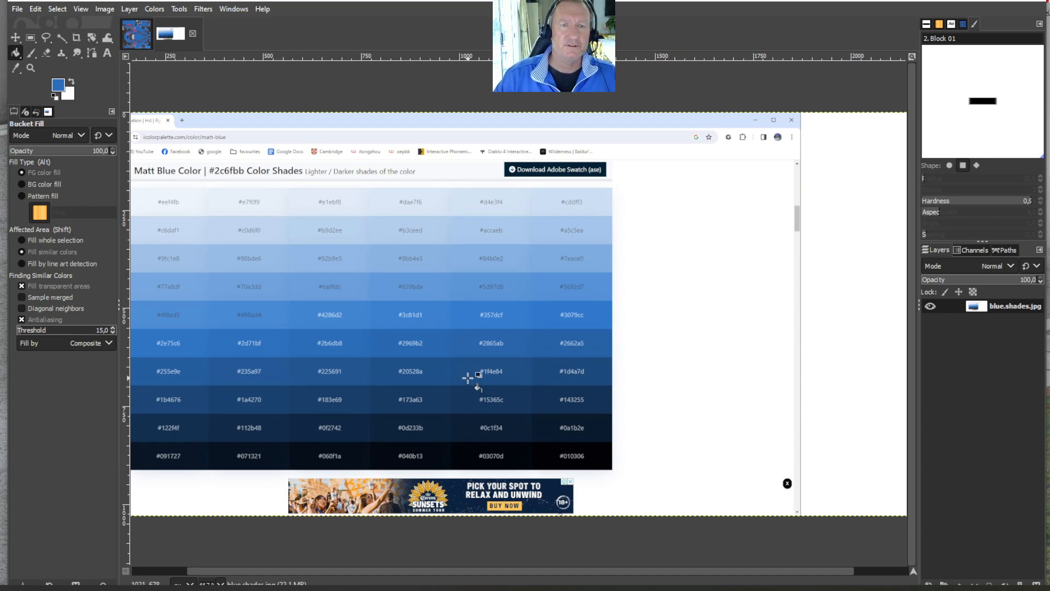
left_click(161, 40)
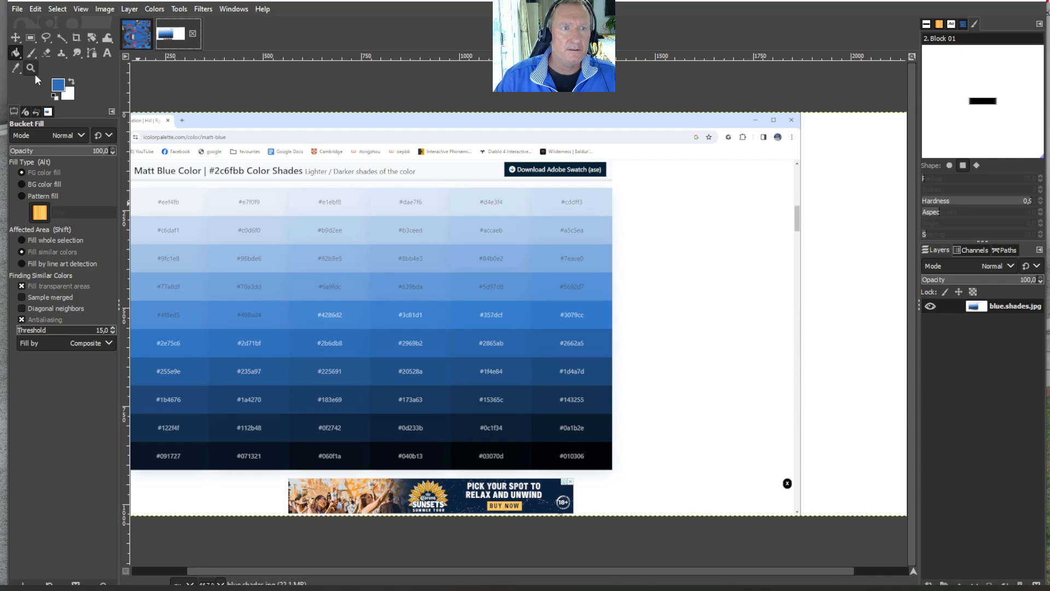
left_click(15, 68)
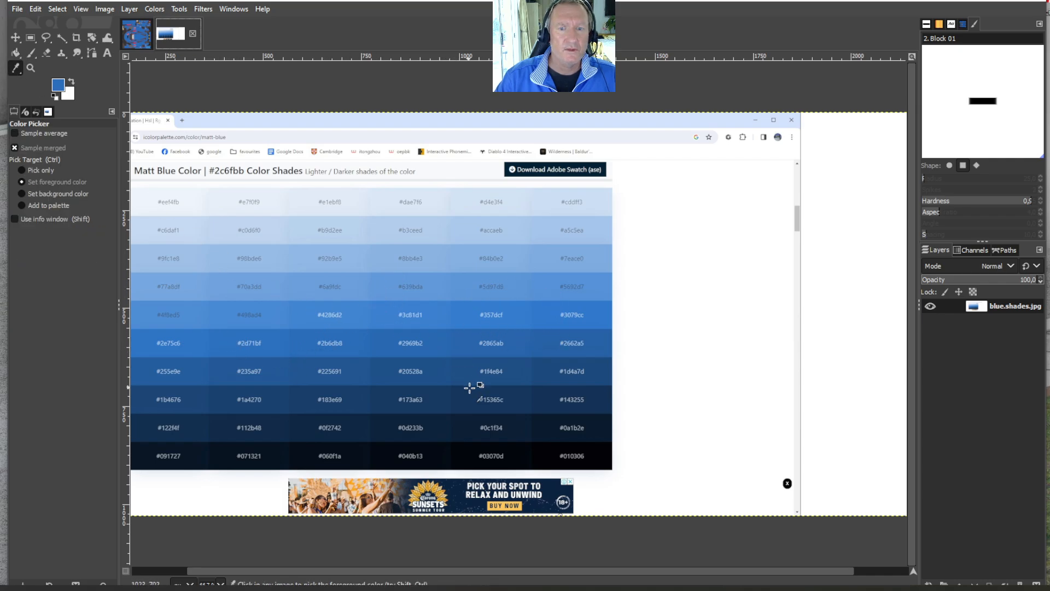
left_click(201, 463)
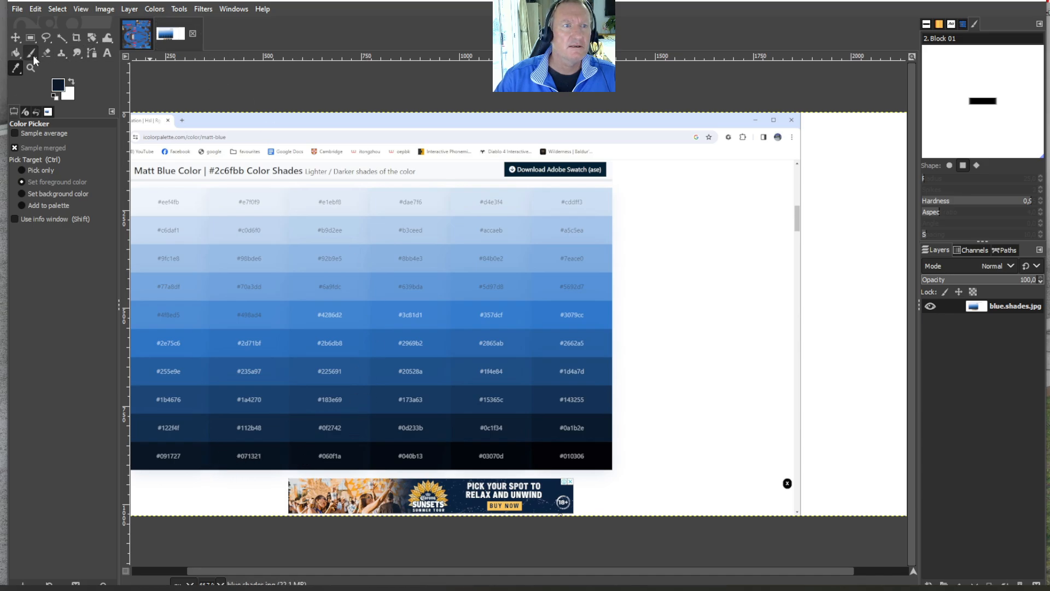
- Bucket-fill the livery's Base Paint layer with the sampled near-black navy
left_click(15, 53)
left_click(137, 34)
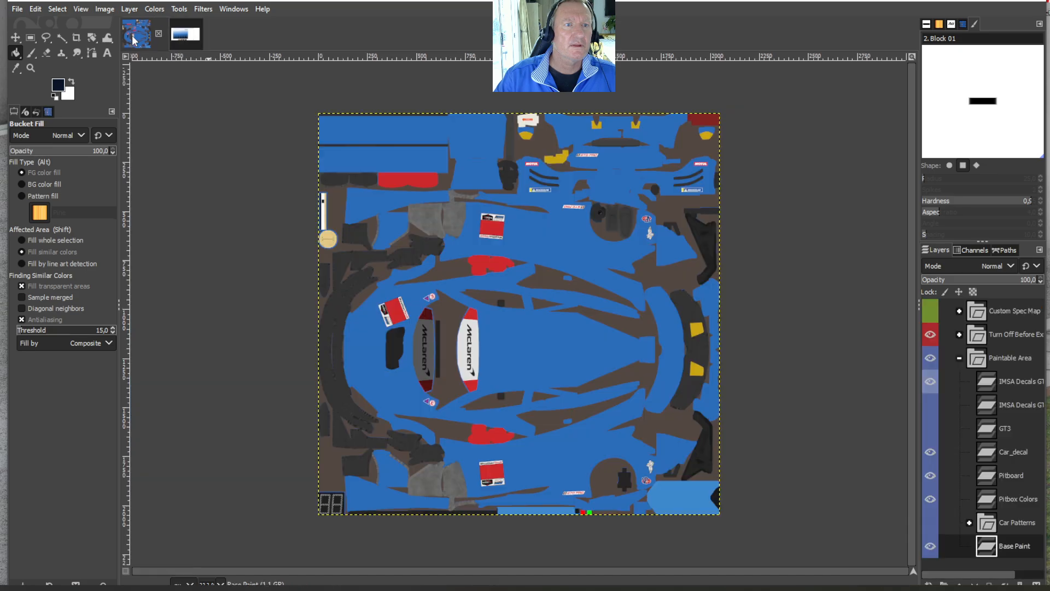
left_click(574, 329)
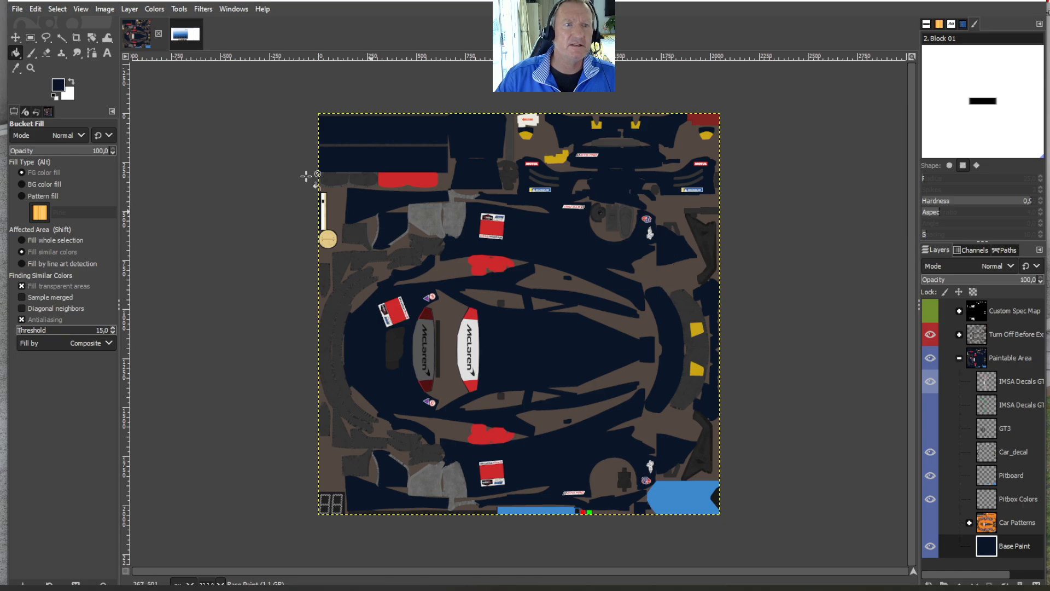
- Set the foreground to the recent blue 2b6db9, bucket-fill the Base Paint layer with it, and save the livery image
left_click(59, 86)
left_click(341, 215)
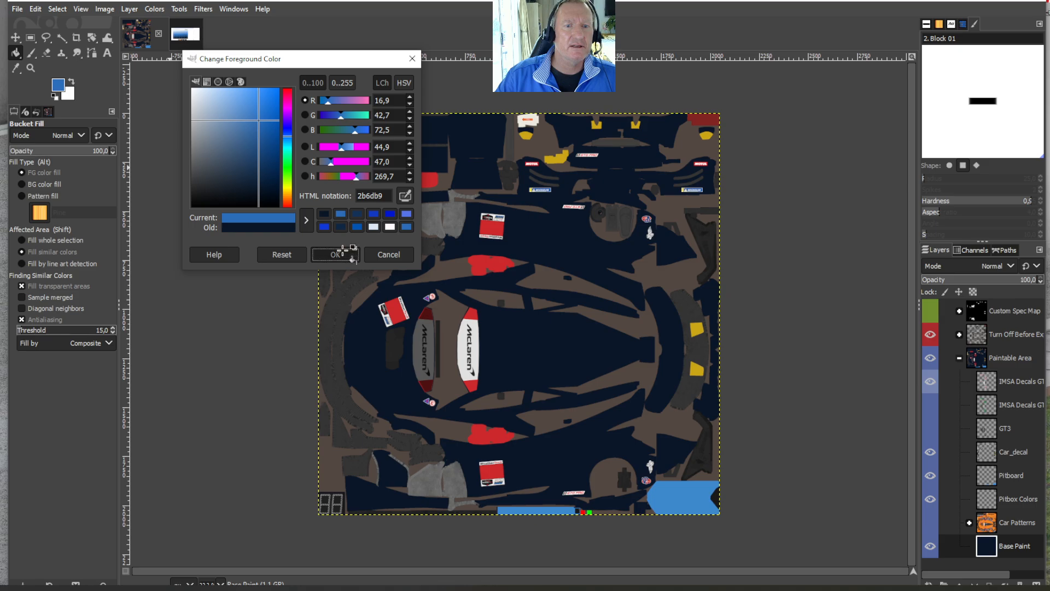
left_click(335, 254)
left_click(642, 431)
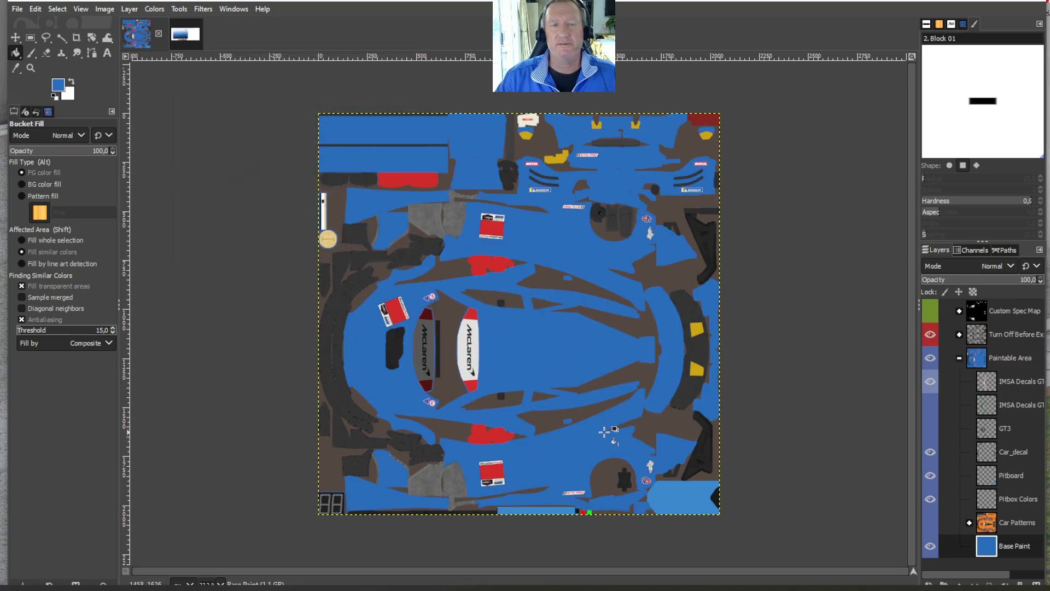
left_click(17, 9)
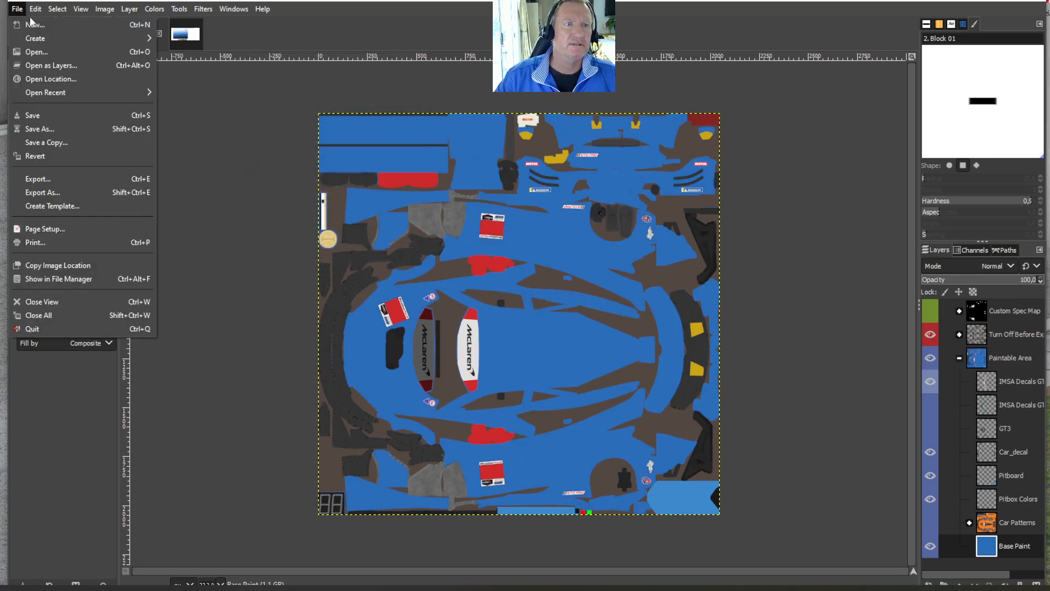
left_click(30, 110)
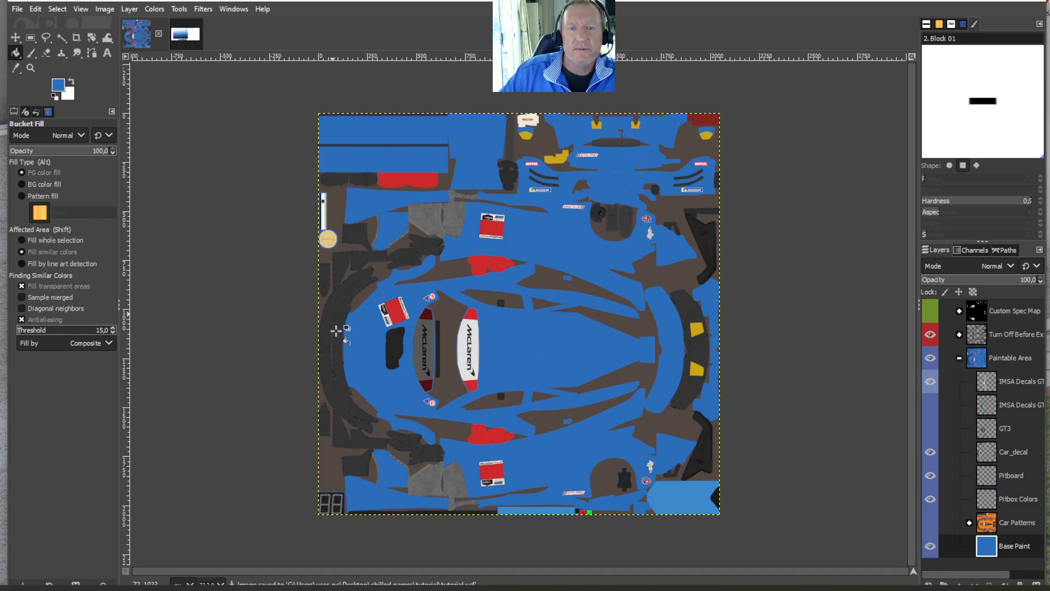
- On the Base Paint layer, paint a lengthwise dark navy Paintbrush stroke across the upper half of the central car body
left_click(985, 552)
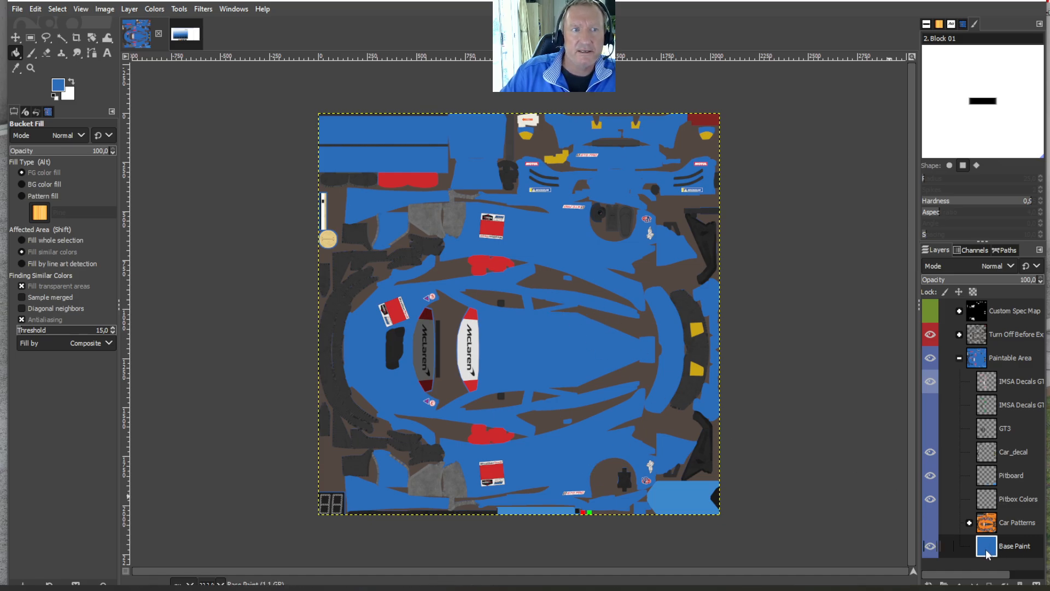
left_click(31, 55)
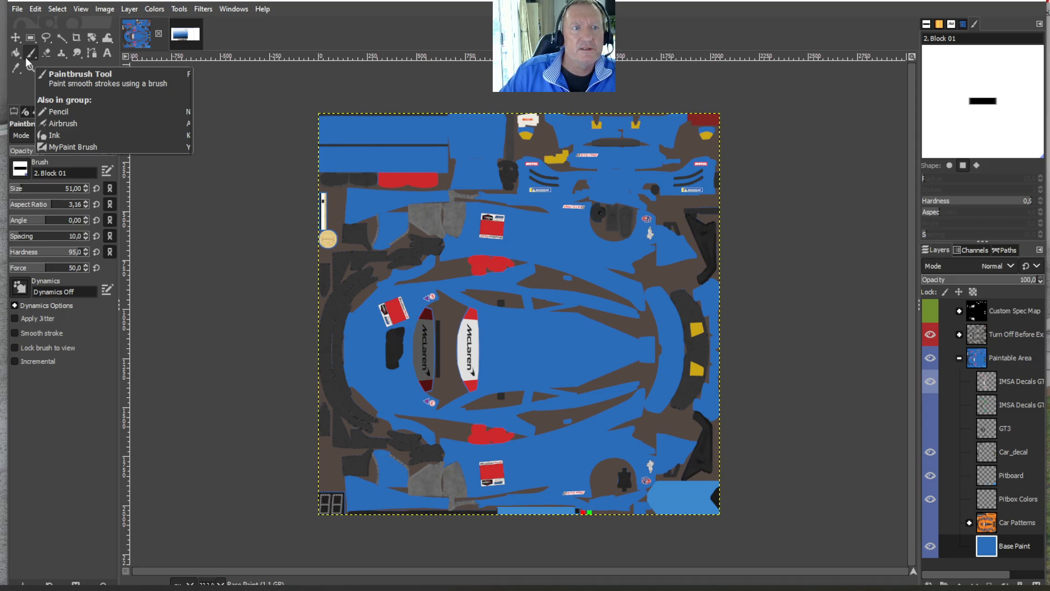
left_click(30, 55)
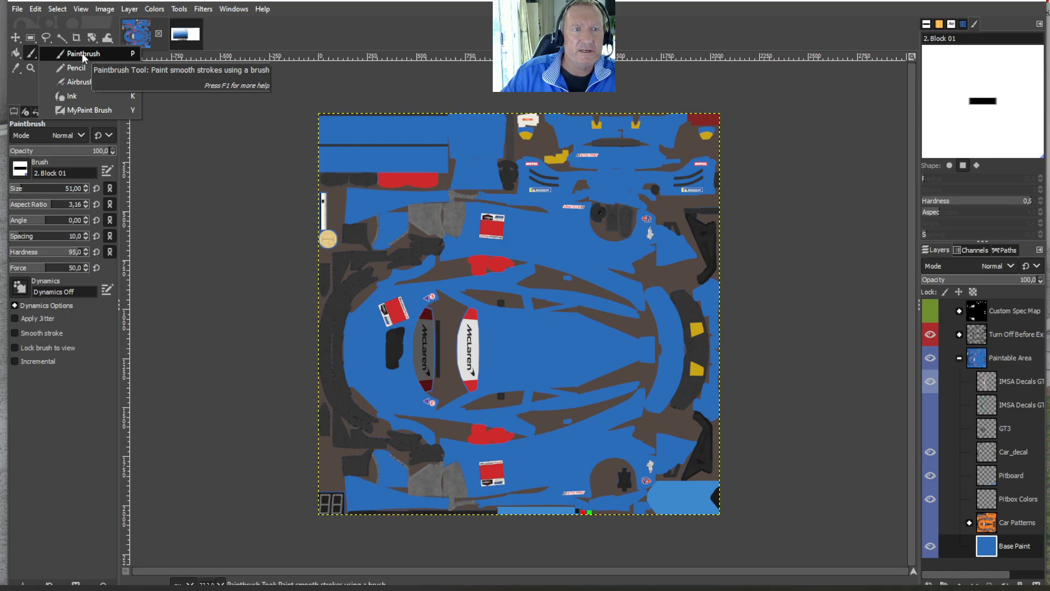
left_click(32, 53)
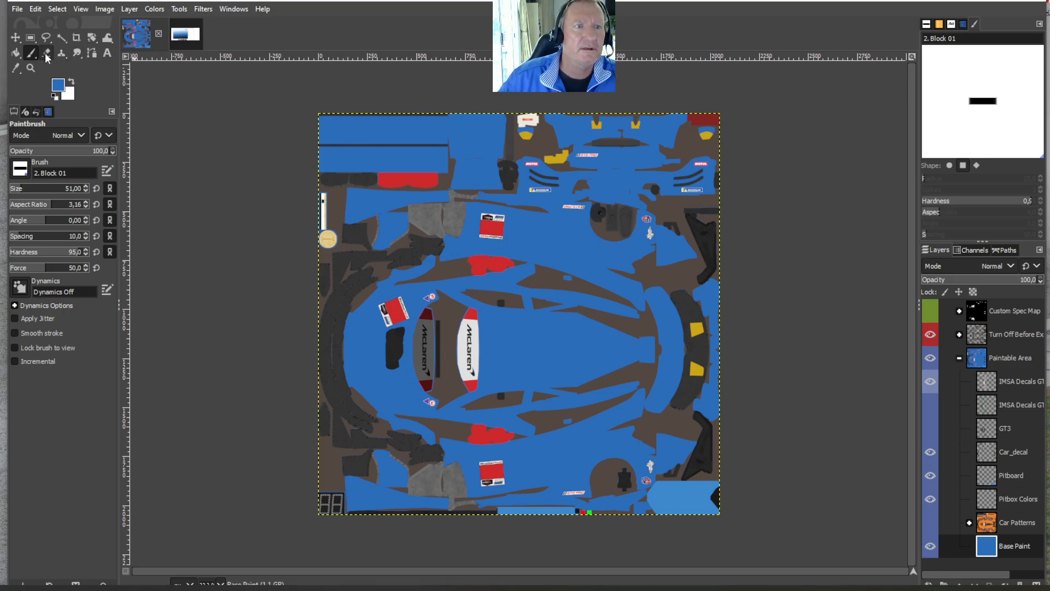
left_click(58, 88)
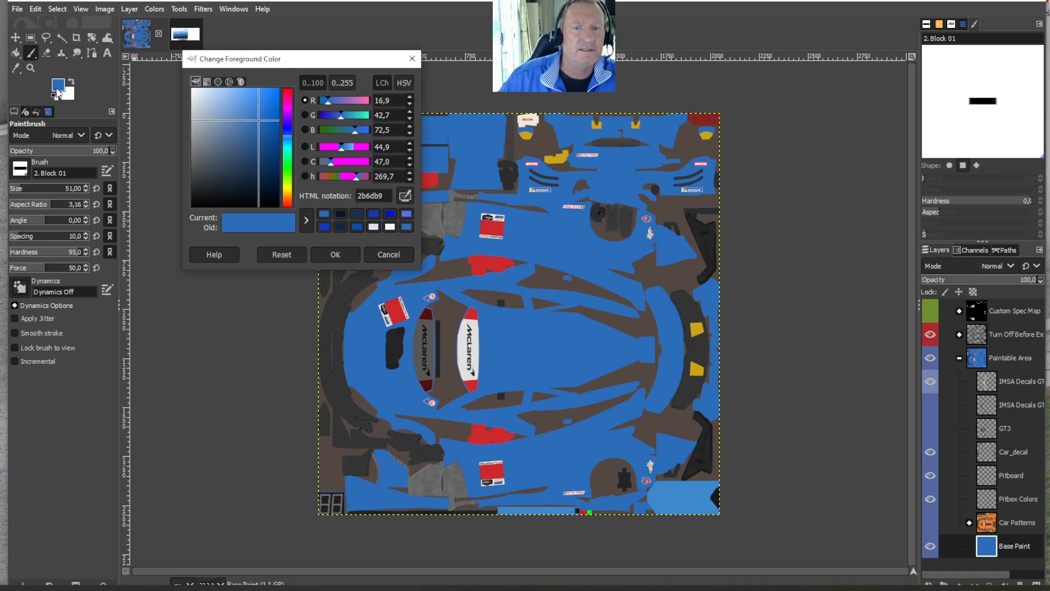
left_click(336, 214)
left_click(336, 254)
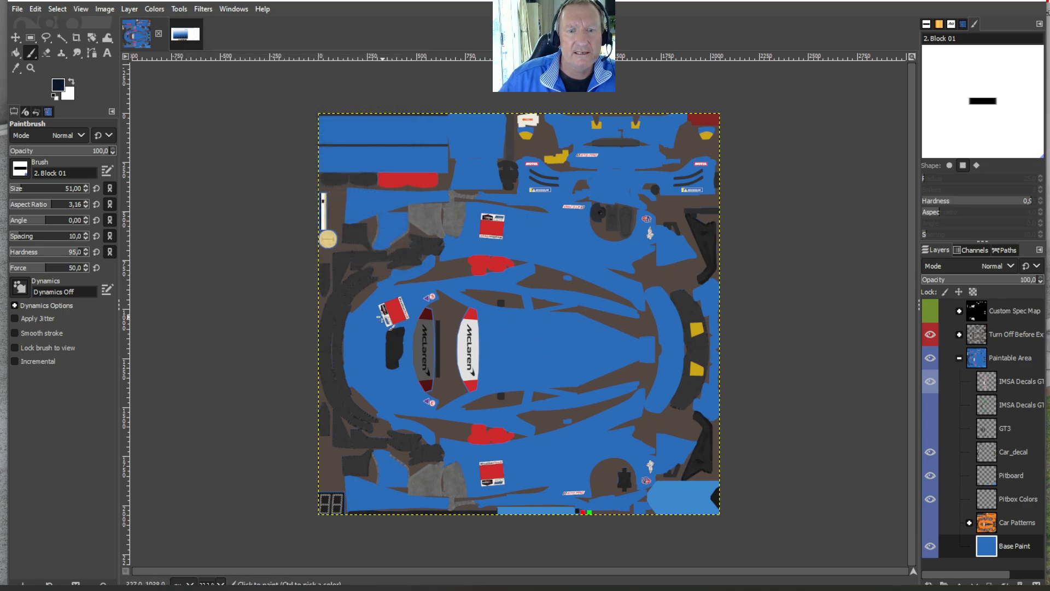
left_click_drag(354, 317, 681, 313)
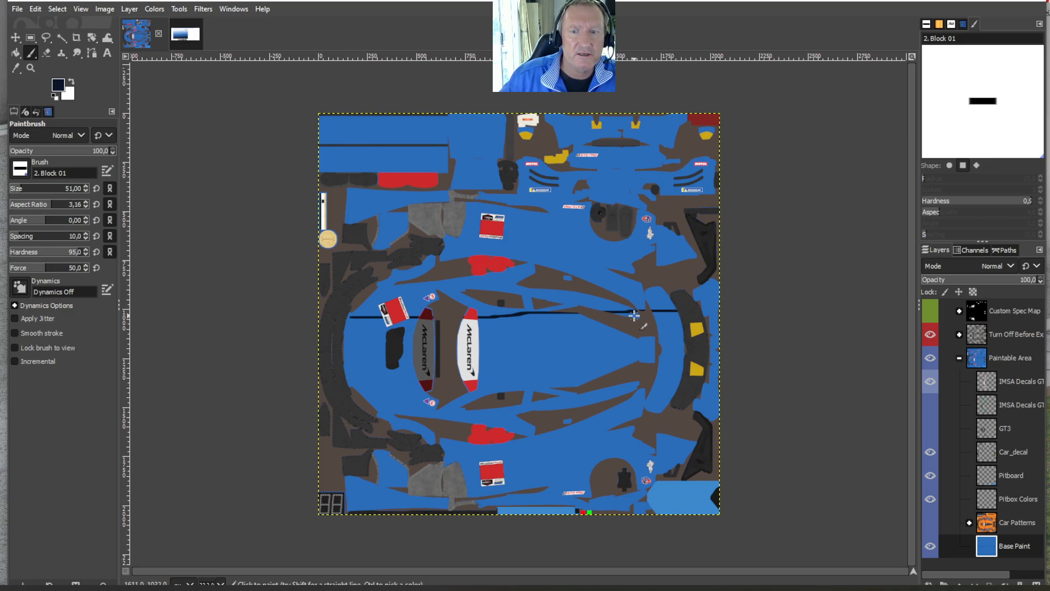
- Sample the livery's base blue and paint over the end of the navy stroke nearest the yellow lights
left_click(15, 70)
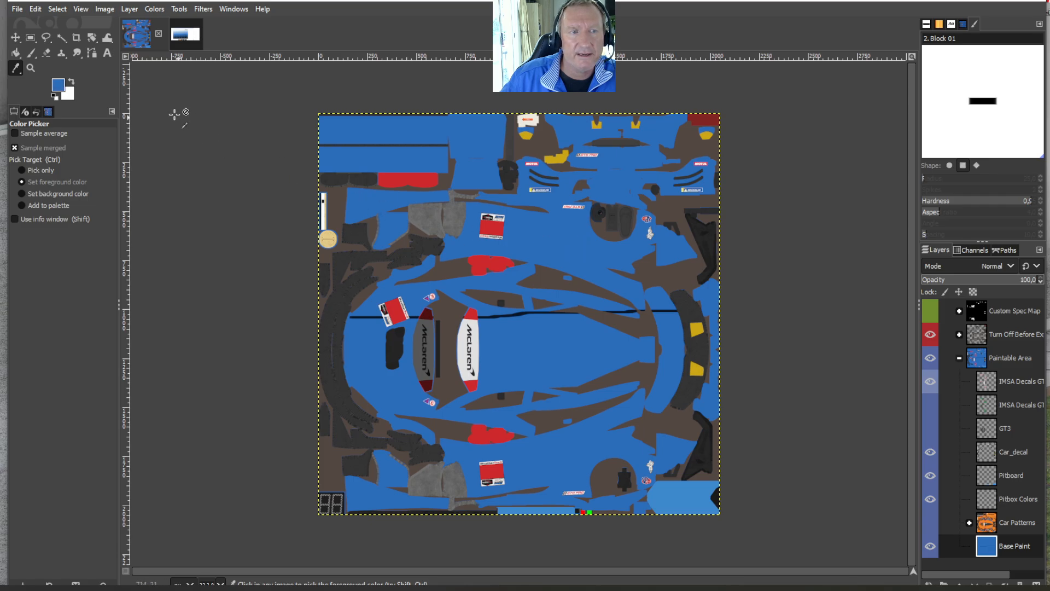
left_click(32, 52)
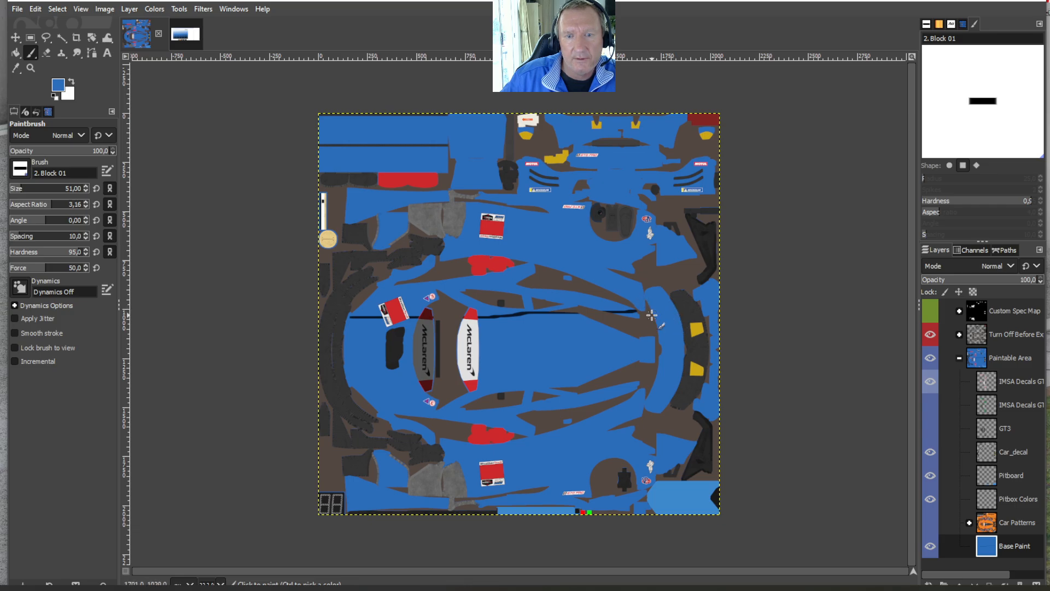
- Set the foreground to the recent navy 0a1728 and paint two lengthwise Paintbrush strokes along the middle and lower half of the car
left_click(62, 86)
left_click(340, 217)
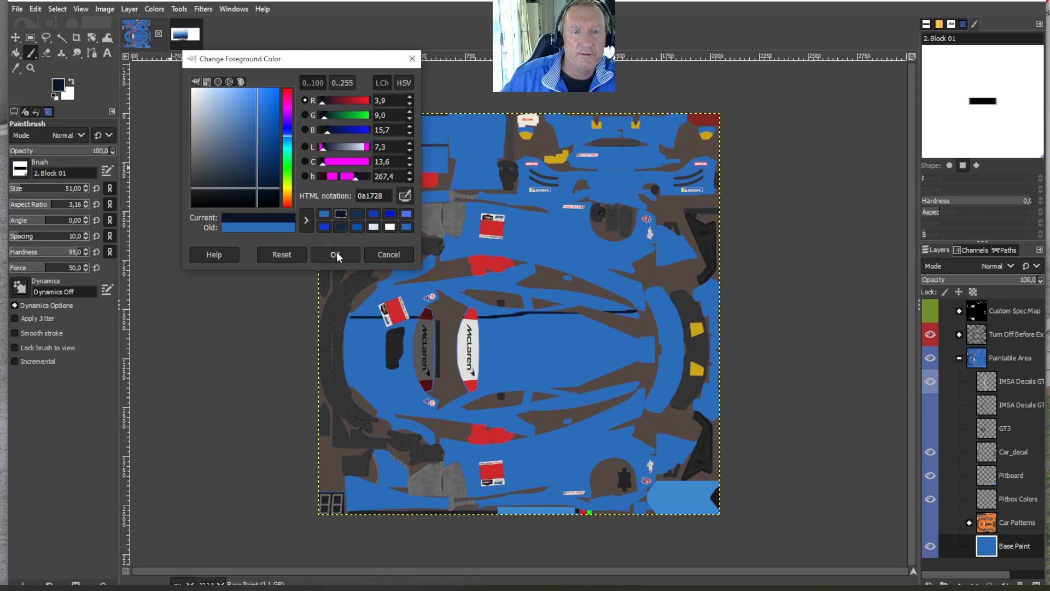
left_click(335, 254)
mouse_move(364, 397)
left_mouse_down()
mouse_move(525, 394)
mouse_move(637, 452)
left_mouse_up()
left_click_drag(361, 358, 651, 356)
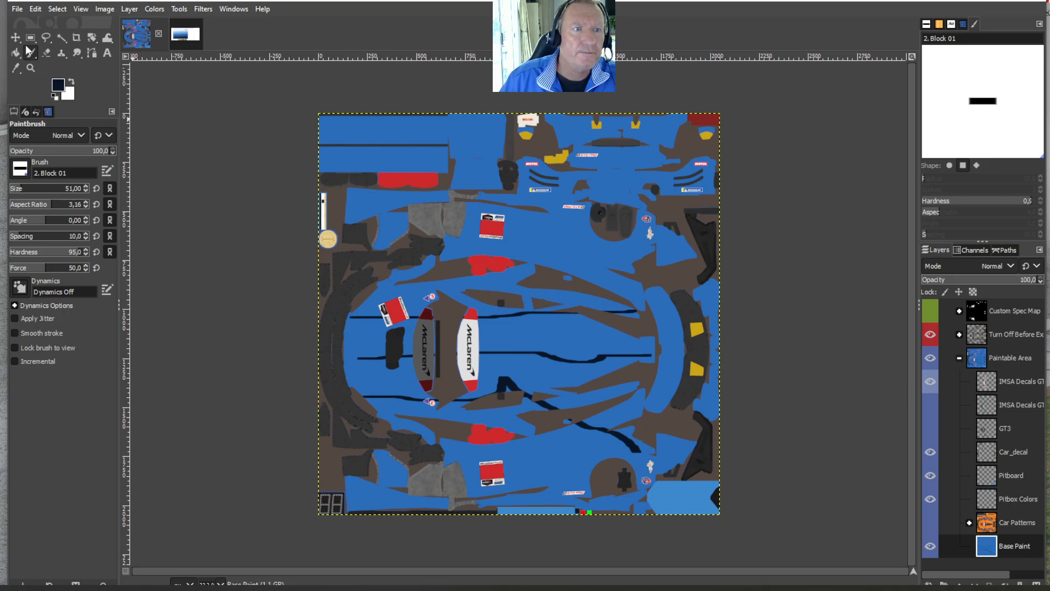
- Sample the base blue and paint over the lower navy stroke and the end of the middle one near the yellow lights
key("o")
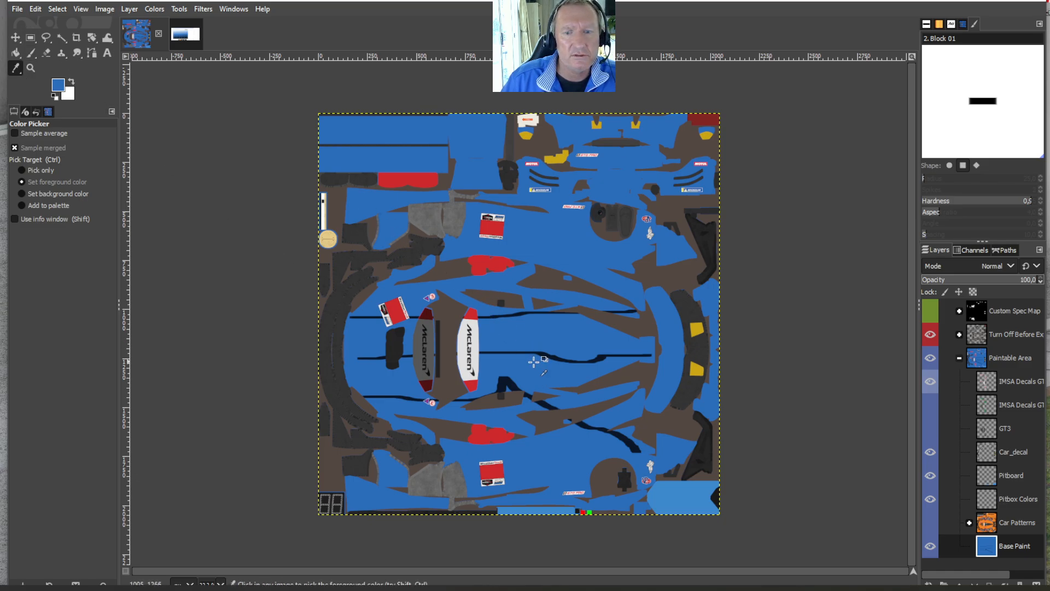
left_click(27, 52)
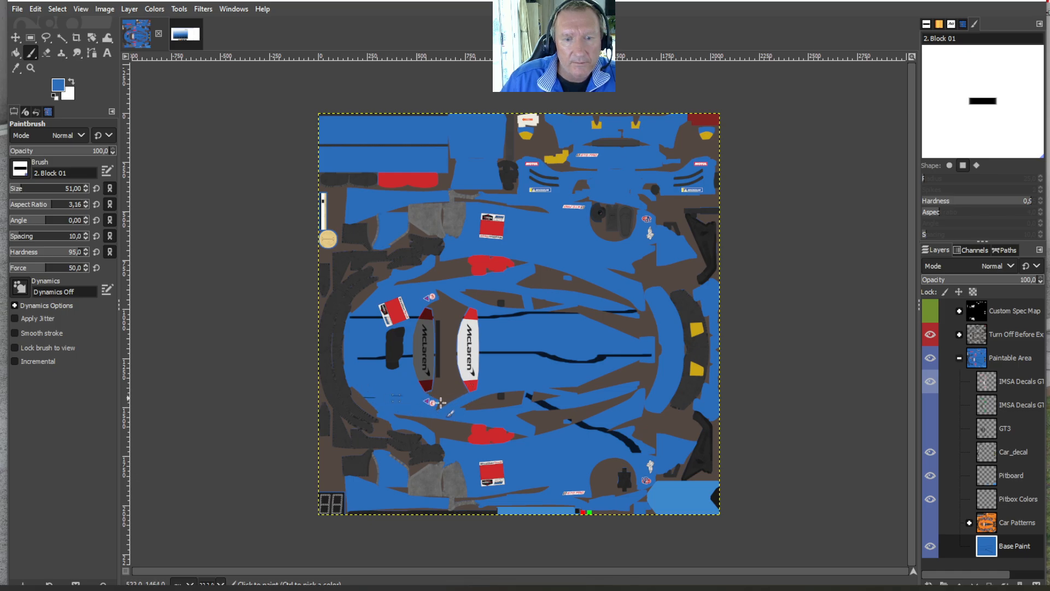
mouse_move(704, 428)
left_mouse_down()
mouse_move(557, 429)
mouse_move(565, 426)
mouse_move(528, 398)
left_mouse_up()
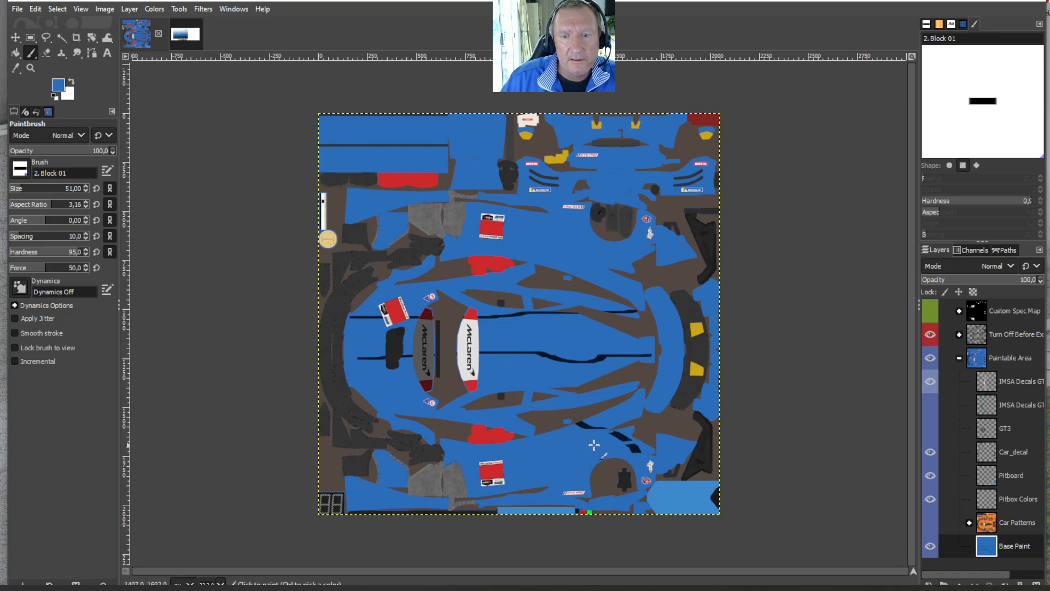
mouse_move(594, 445)
left_mouse_down()
mouse_move(645, 425)
mouse_move(626, 414)
mouse_move(631, 458)
mouse_move(587, 424)
mouse_move(580, 399)
mouse_move(606, 429)
mouse_move(607, 411)
mouse_move(598, 433)
mouse_move(628, 353)
mouse_move(636, 249)
mouse_move(628, 366)
left_mouse_up()
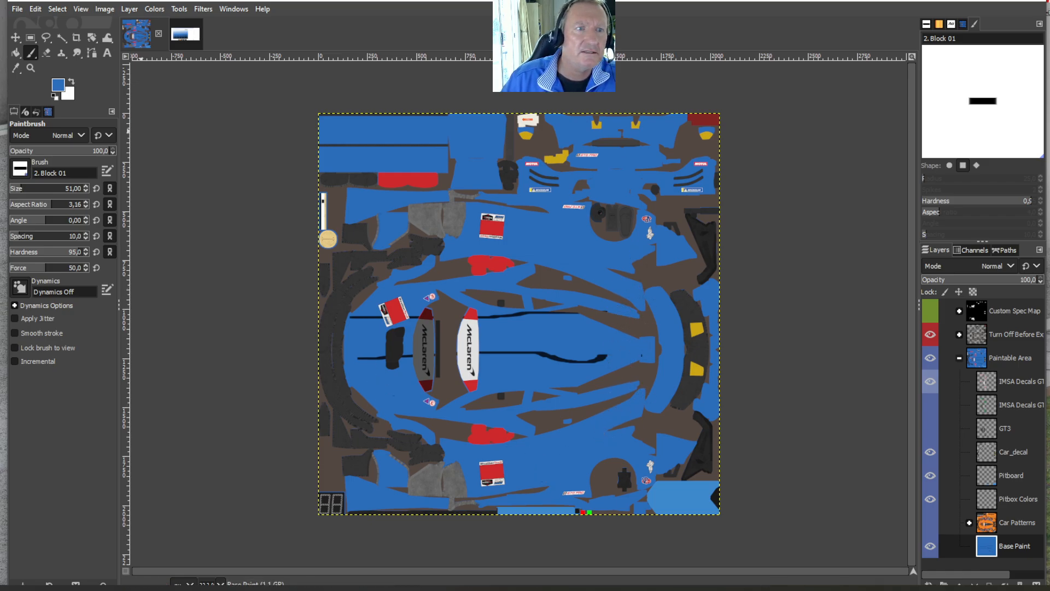
- Set the foreground back to navy 0a1728 and paint scattered short Paintbrush strokes over the car's body and side panels
left_click(61, 86)
left_click(342, 217)
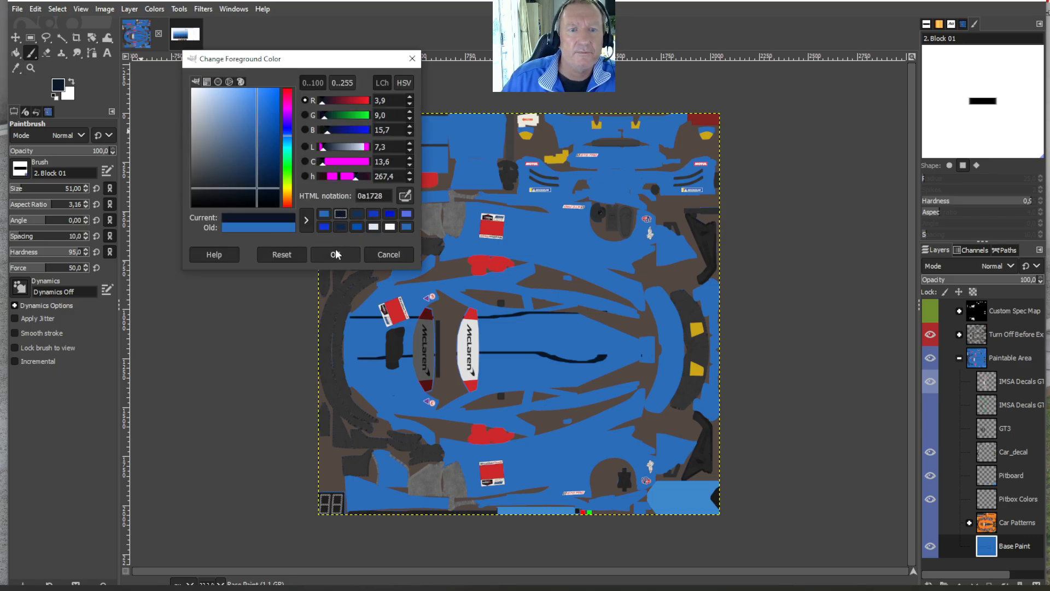
left_click(335, 253)
mouse_move(359, 392)
left_mouse_down()
mouse_move(415, 415)
mouse_move(523, 489)
mouse_move(617, 442)
left_mouse_up()
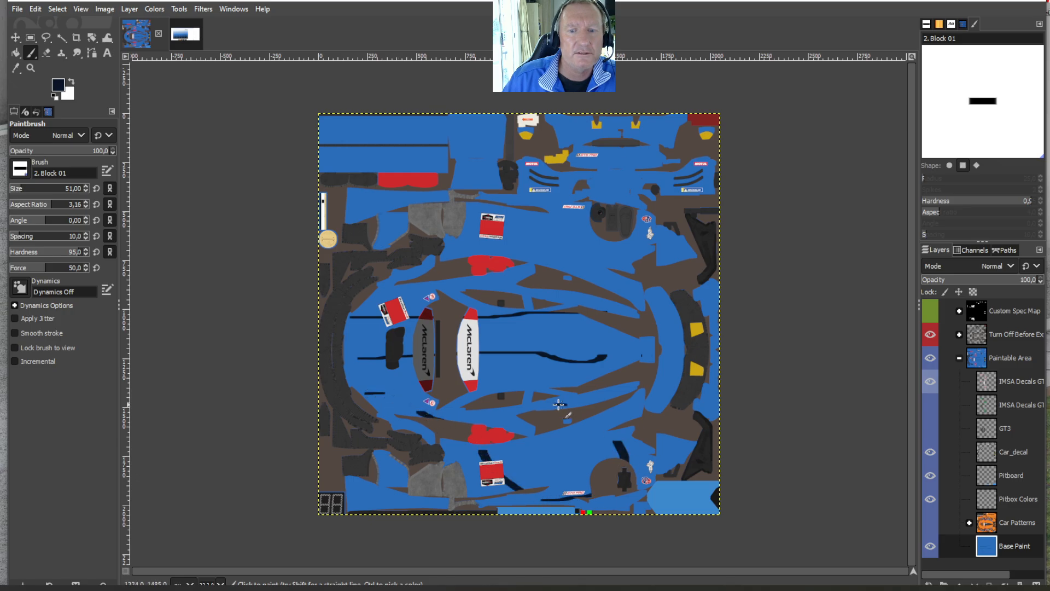
left_click_drag(561, 404, 558, 388)
mouse_move(573, 339)
left_mouse_down()
mouse_move(556, 293)
mouse_move(524, 266)
left_mouse_up()
left_click_drag(482, 230, 488, 219)
left_click_drag(559, 223, 580, 236)
left_click_drag(584, 252, 571, 279)
left_click_drag(512, 286, 474, 307)
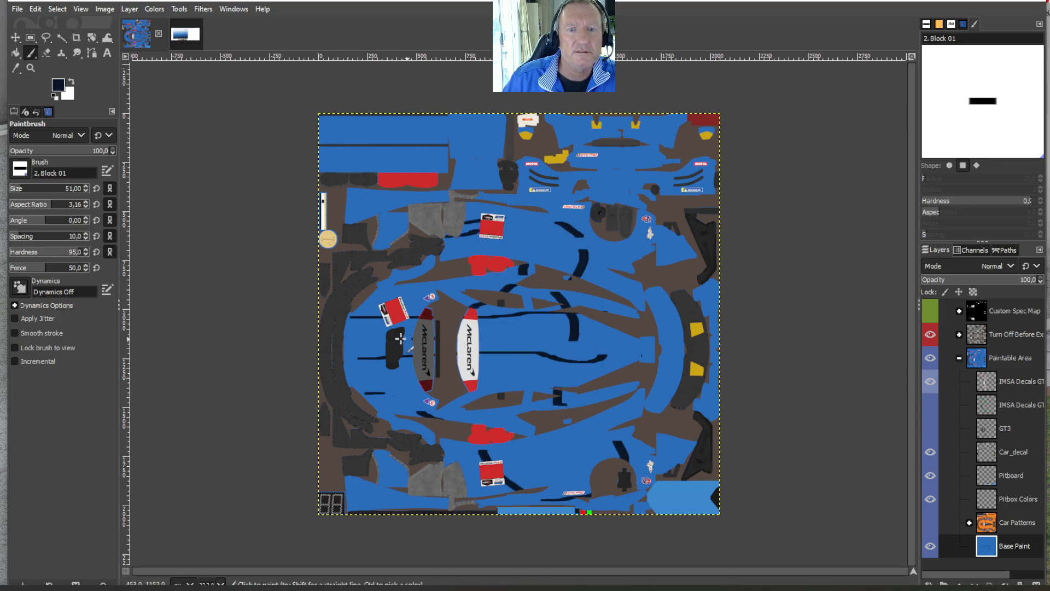
mouse_move(384, 338)
left_mouse_down()
mouse_move(362, 344)
mouse_move(359, 381)
left_mouse_up()
left_click_drag(373, 389, 390, 389)
left_click_drag(530, 387, 542, 384)
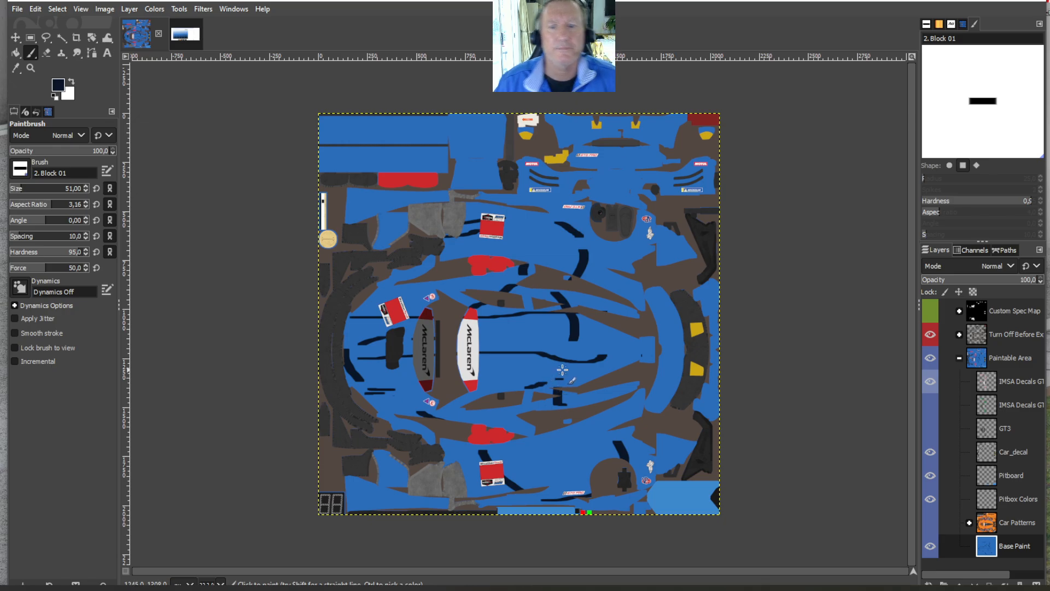
left_click(18, 11)
left_click(40, 122)
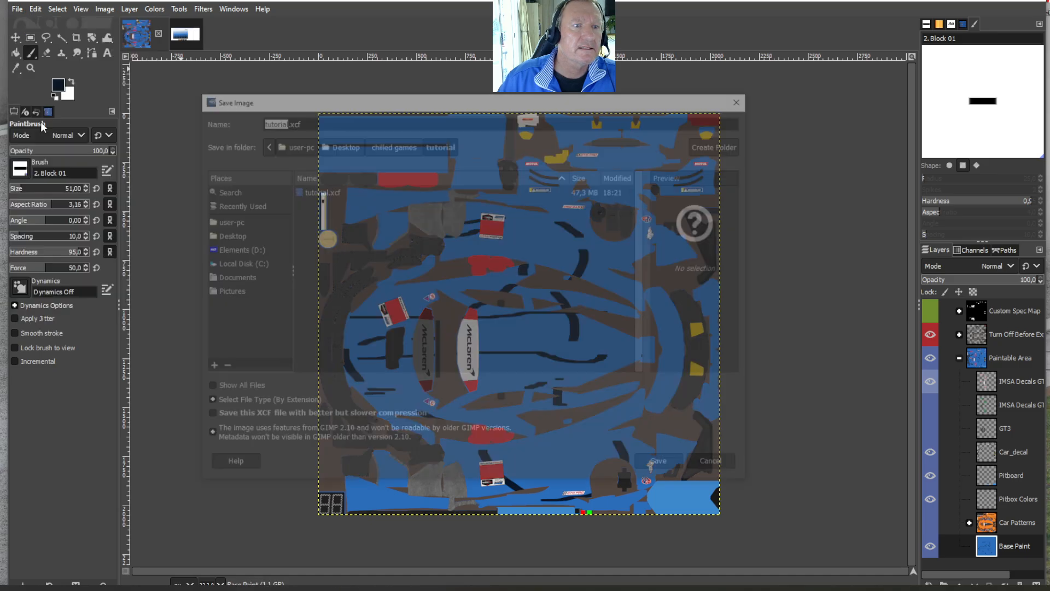
left_click(744, 98)
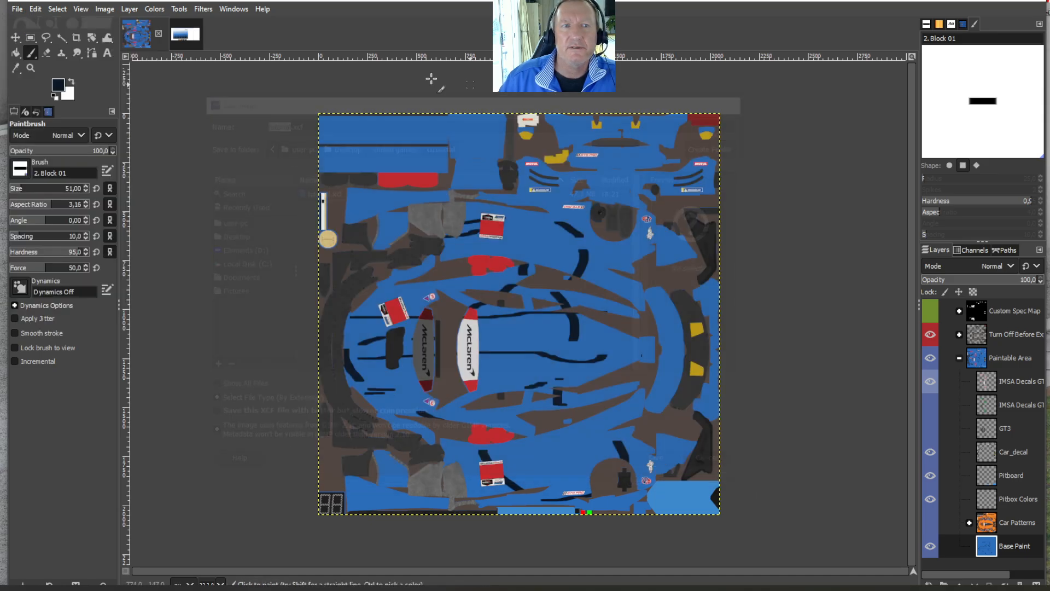
- Save the painted strokes to the existing tutorial.xcf file
left_click(17, 9)
left_click(32, 115)
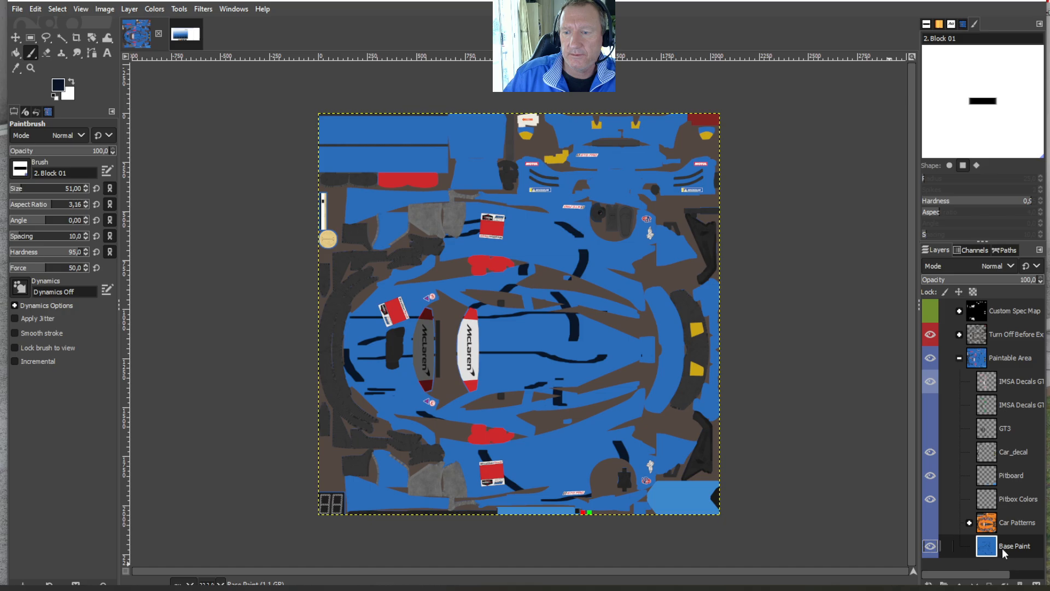
left_click(19, 51)
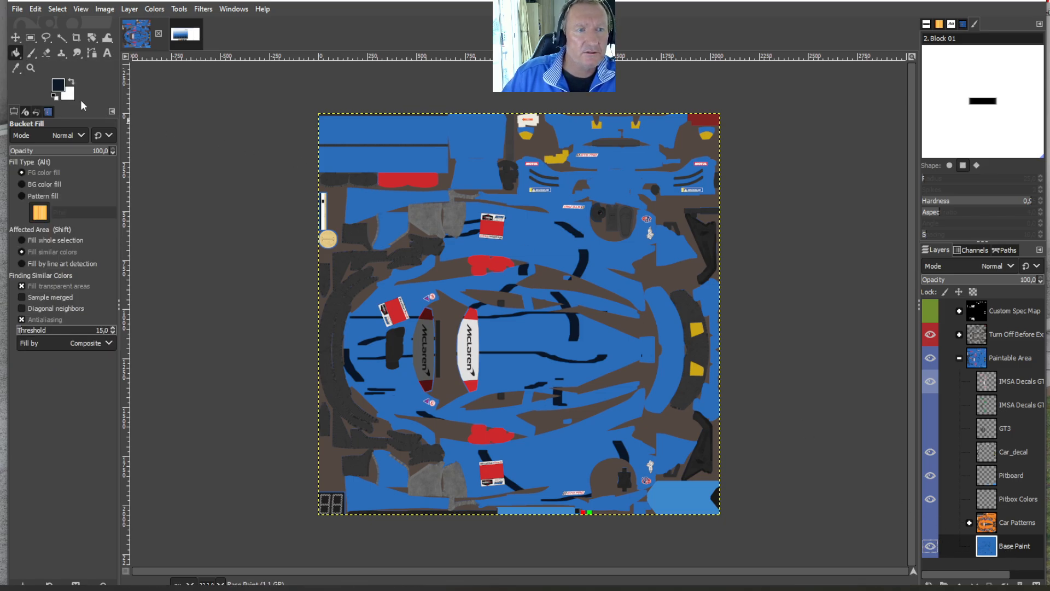
left_click(57, 85)
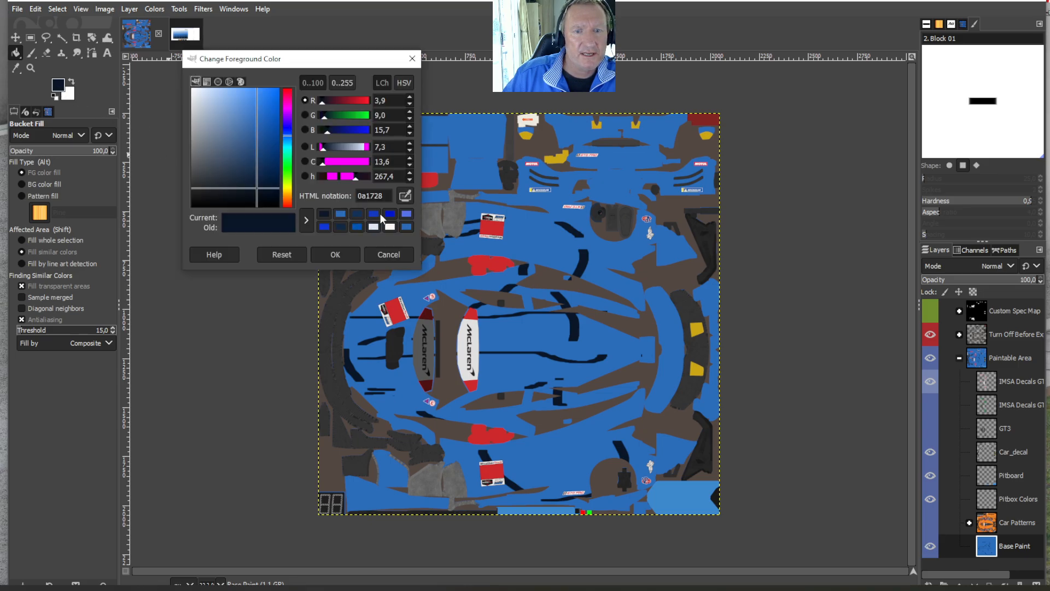
left_click_drag(260, 187, 234, 164)
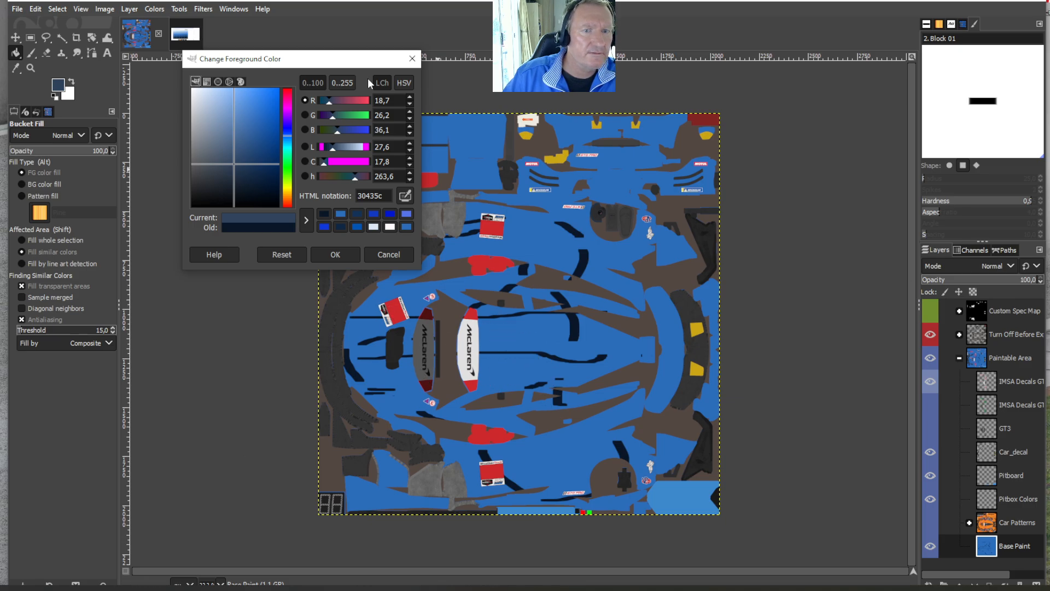
left_click(182, 33)
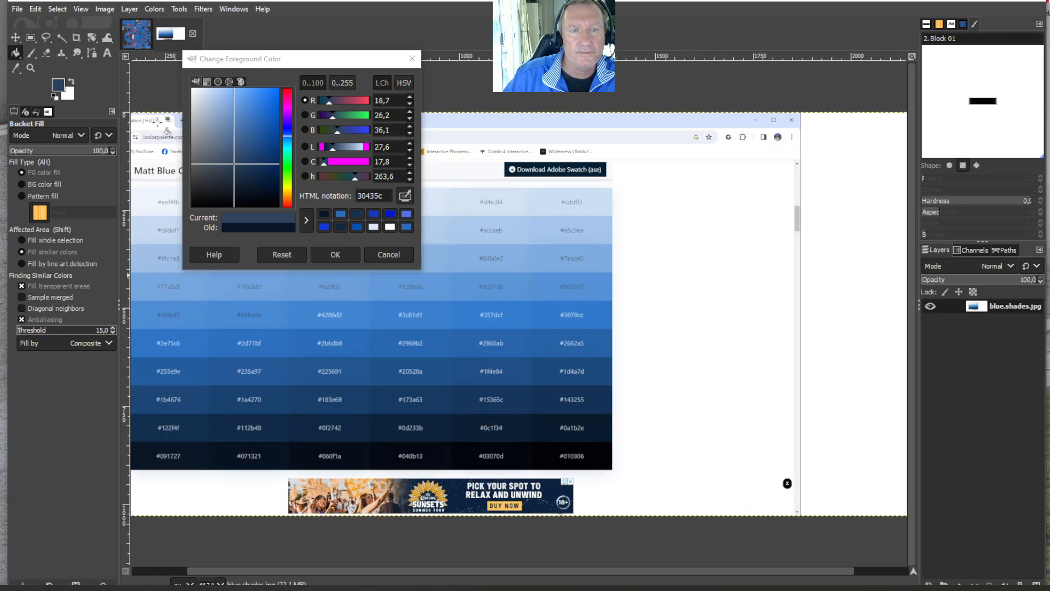
left_click(390, 256)
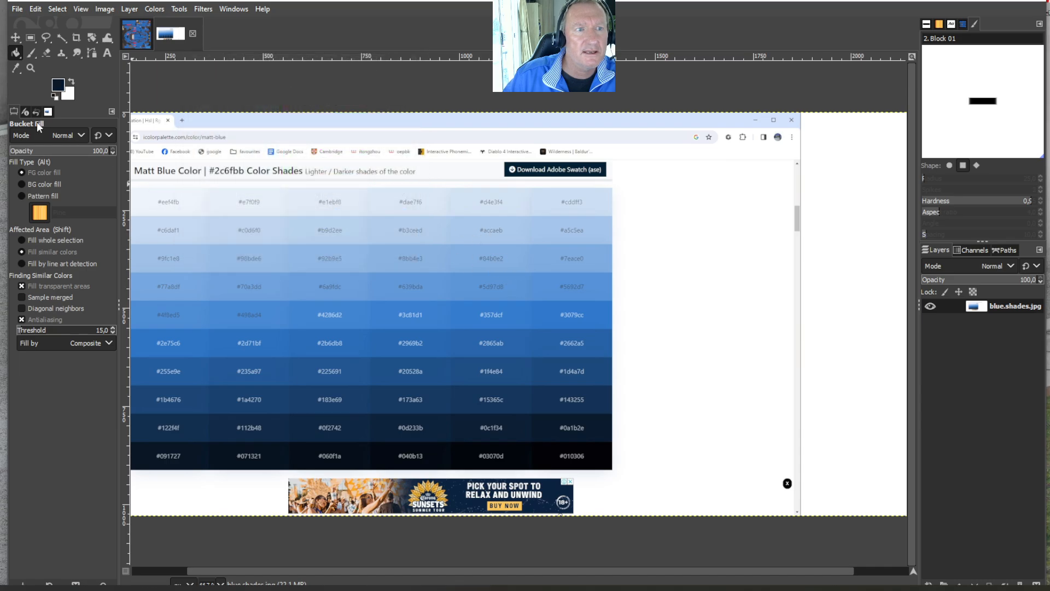
- Sample the #225691 swatch from the blue.shades chart and bucket-fill the blue areas of the livery's Base Paint layer with it
left_click(17, 69)
left_click(349, 370)
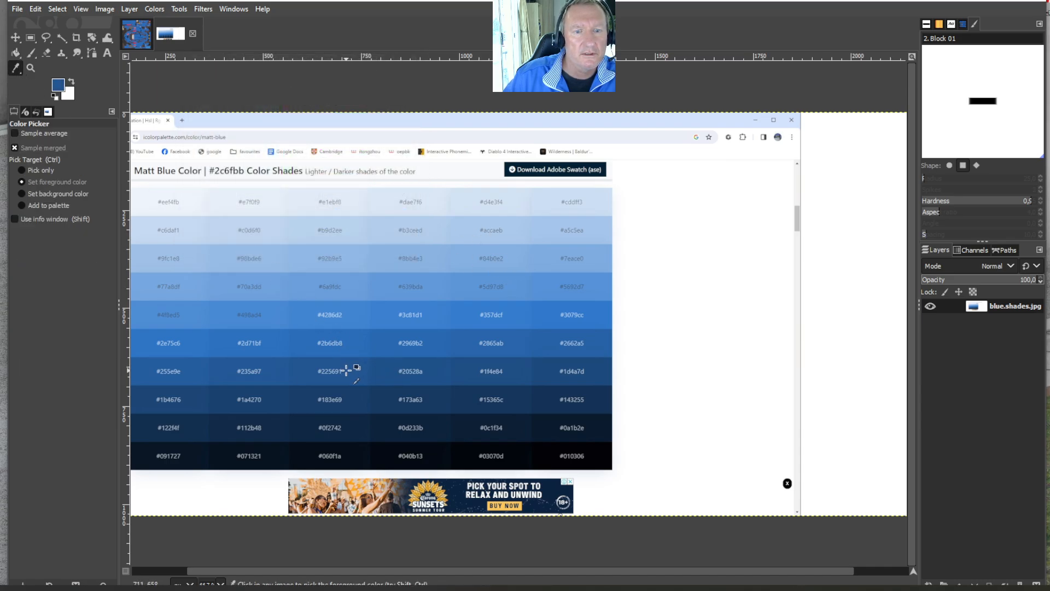
left_click(16, 53)
left_click(124, 41)
left_click(516, 389)
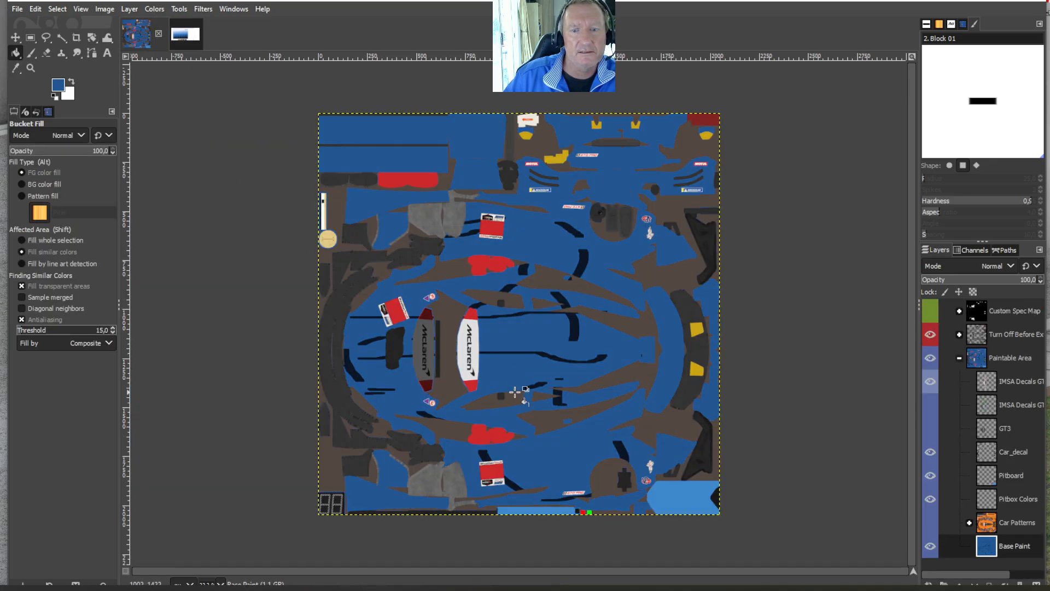
- Undo the last bucket fill on the Base Paint layer and save the livery to tutorial.xcf
left_click(35, 9)
left_click(49, 21)
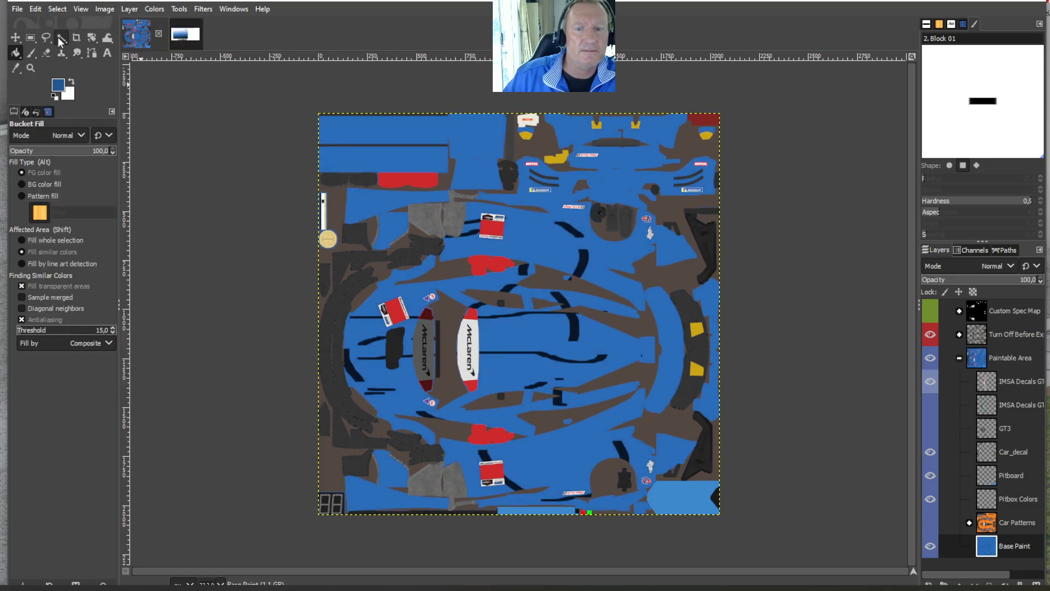
left_click(17, 10)
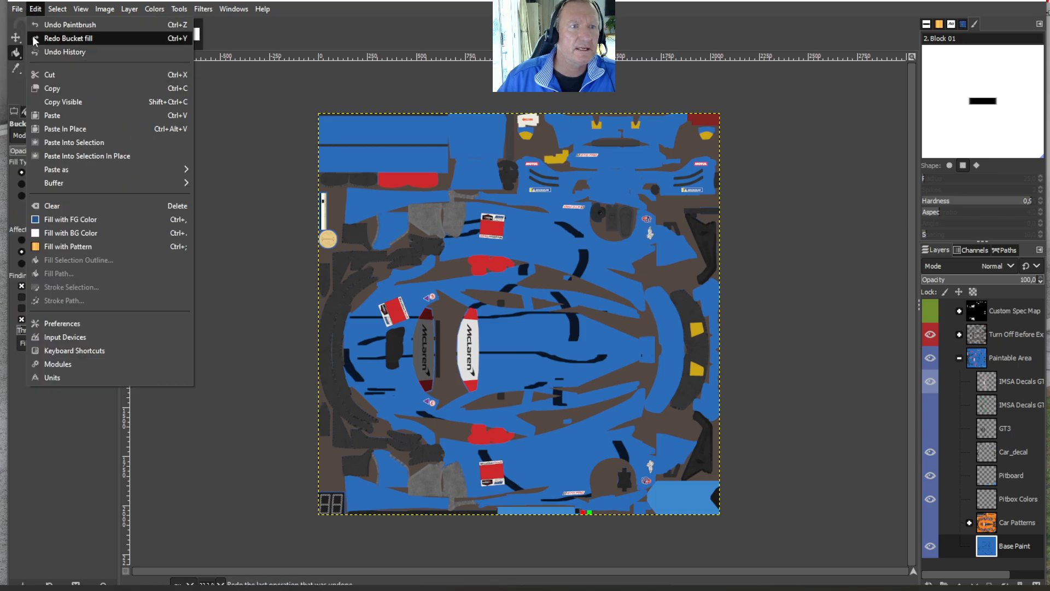
left_click(31, 115)
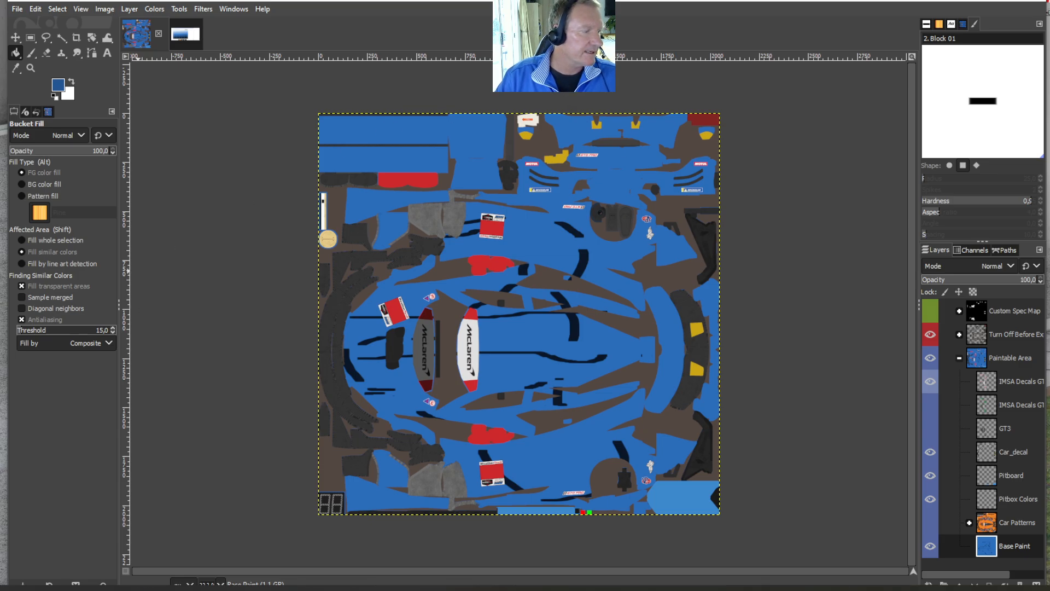
- Switch to the browser and open Photopea from the favourites bookmarks
key("alt+Tab")
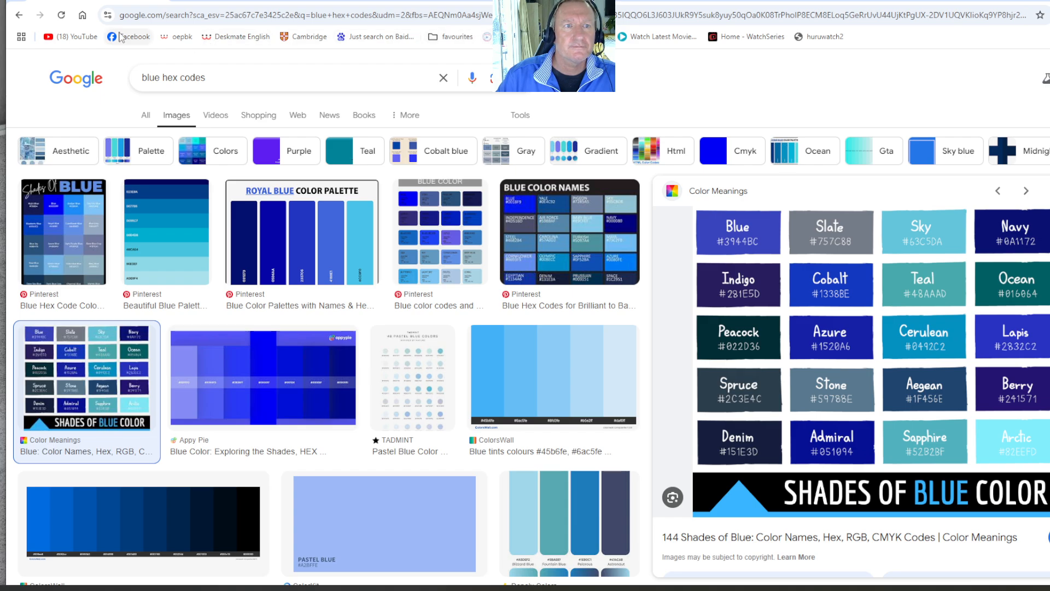
left_click(451, 37)
left_click(462, 268)
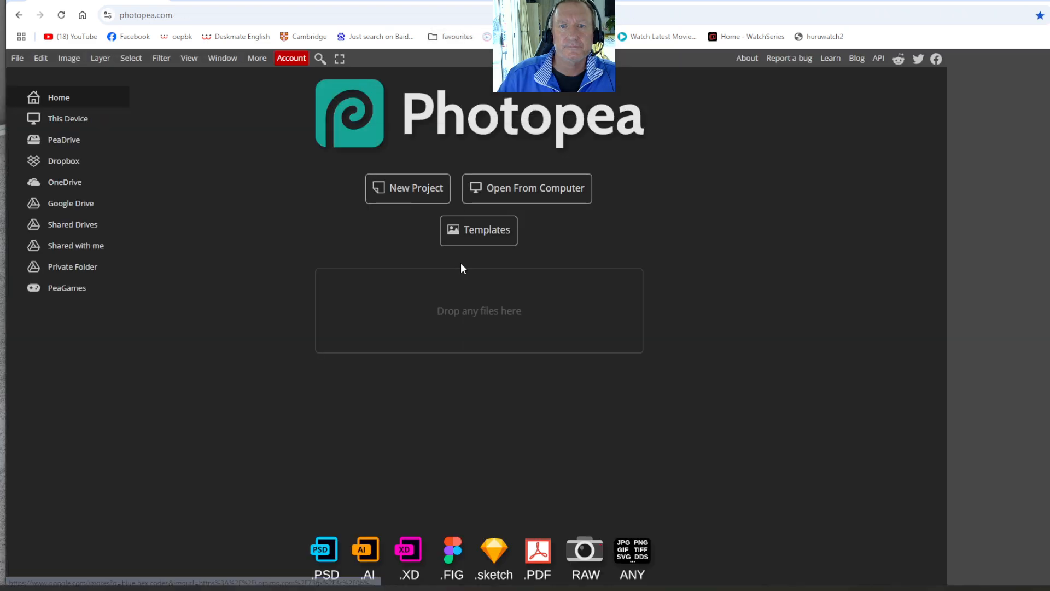
left_click_drag(930, 5, 770, 437)
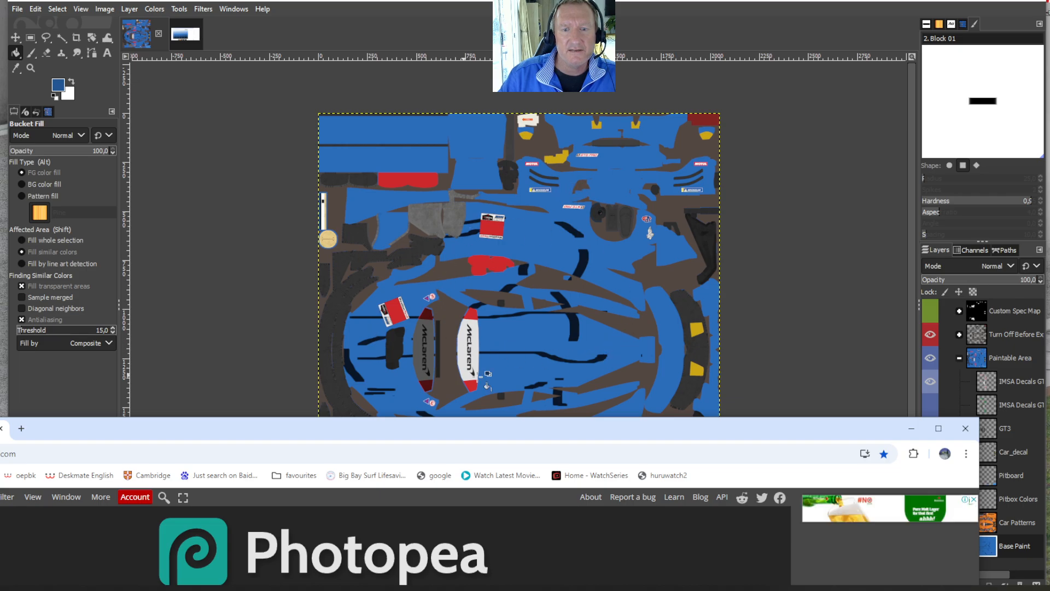
left_click_drag(457, 432, 603, 1)
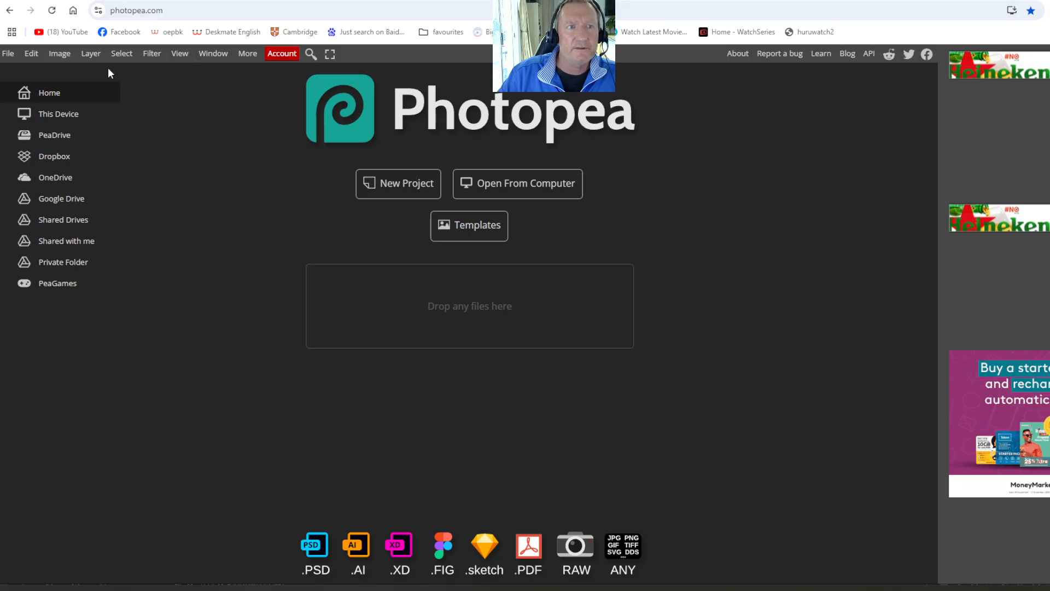
- Open the tutorial GIMP file from the chilled games tutorial folder in Photopea
left_click(8, 54)
left_click(21, 87)
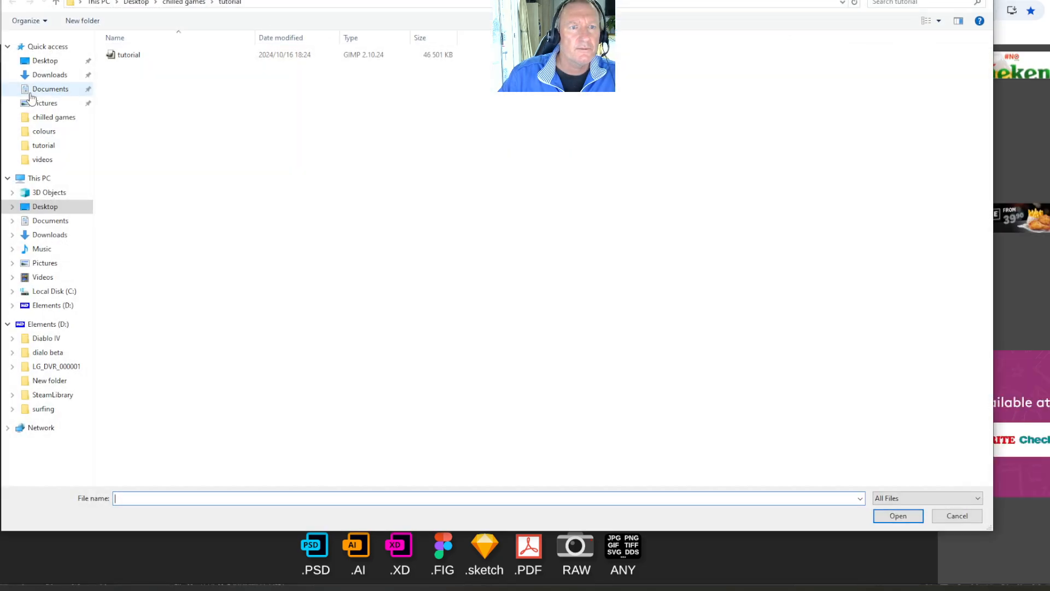
double_click(125, 58)
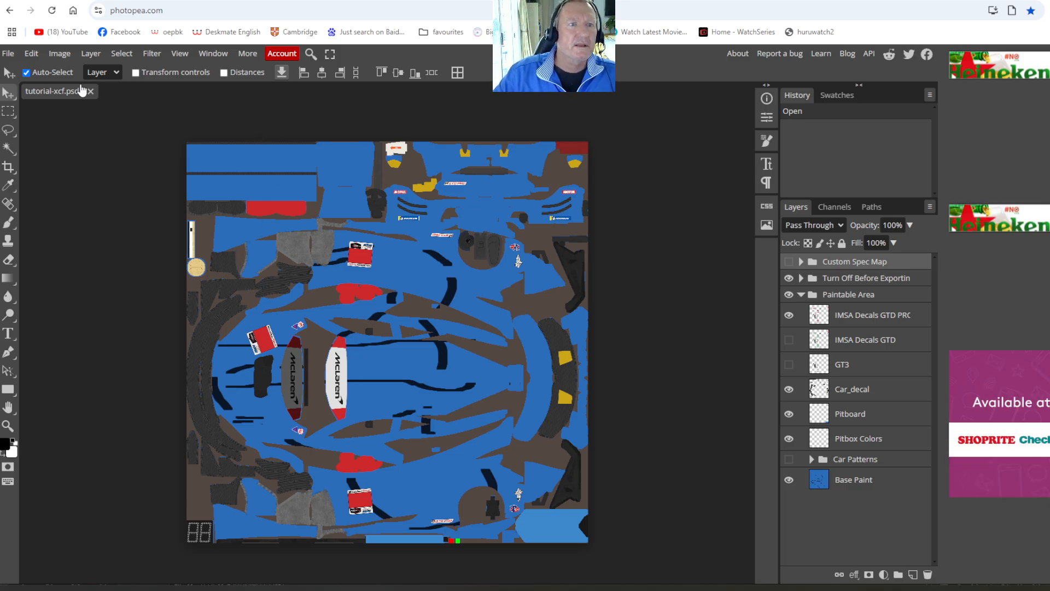
- Export the livery as a 2048 × 2048 px PNG named tutorial-xcf at 100% quality
left_click(11, 54)
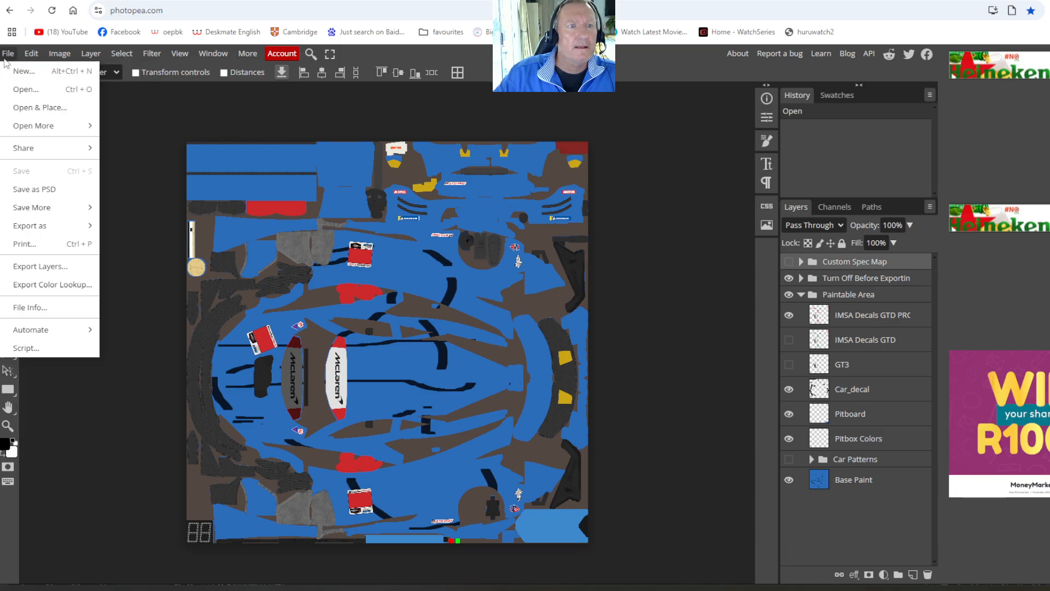
mouse_move(52, 227)
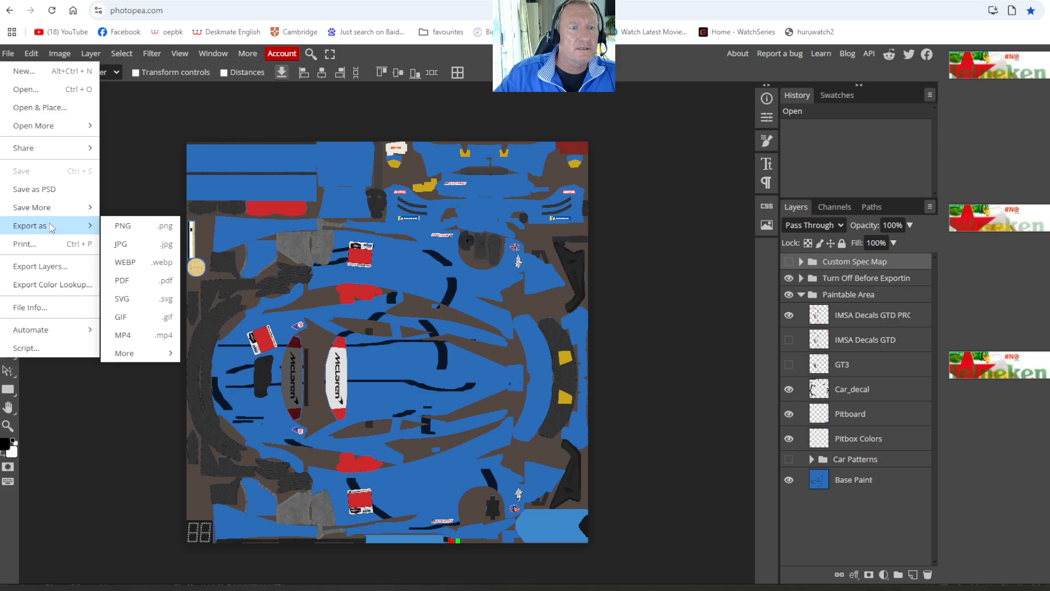
left_click(124, 226)
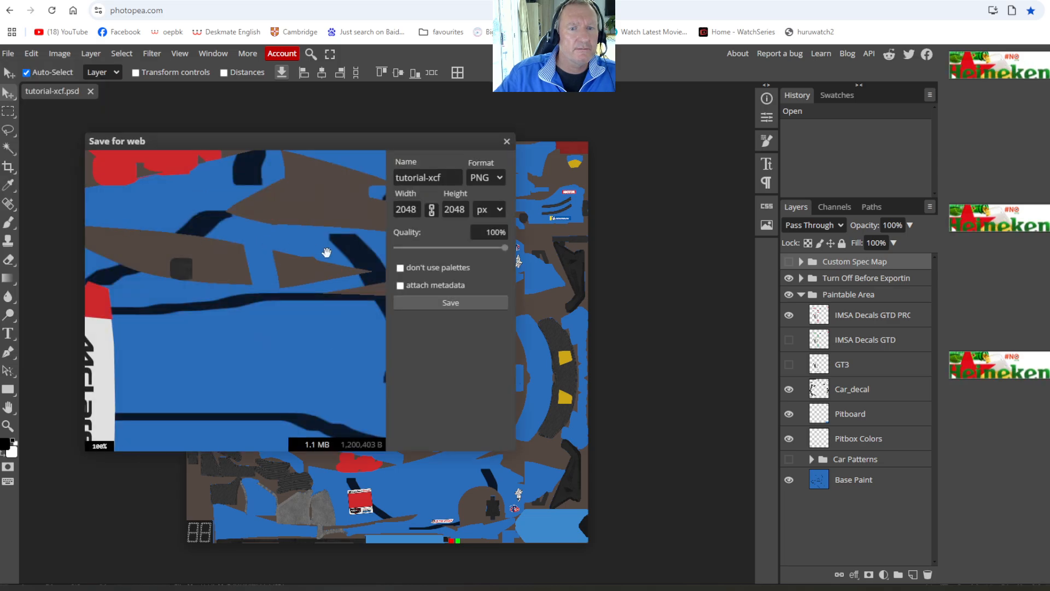
left_click(444, 303)
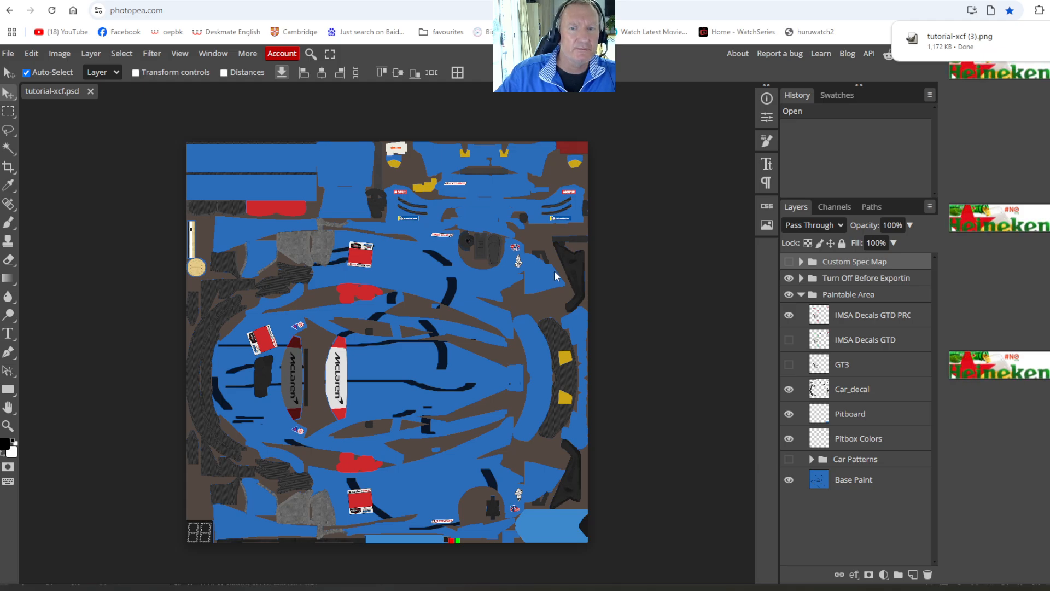
- Open the Trading Paints bookmark in a new browser tab and go to the What I'm Racing page
key("ctrl+t")
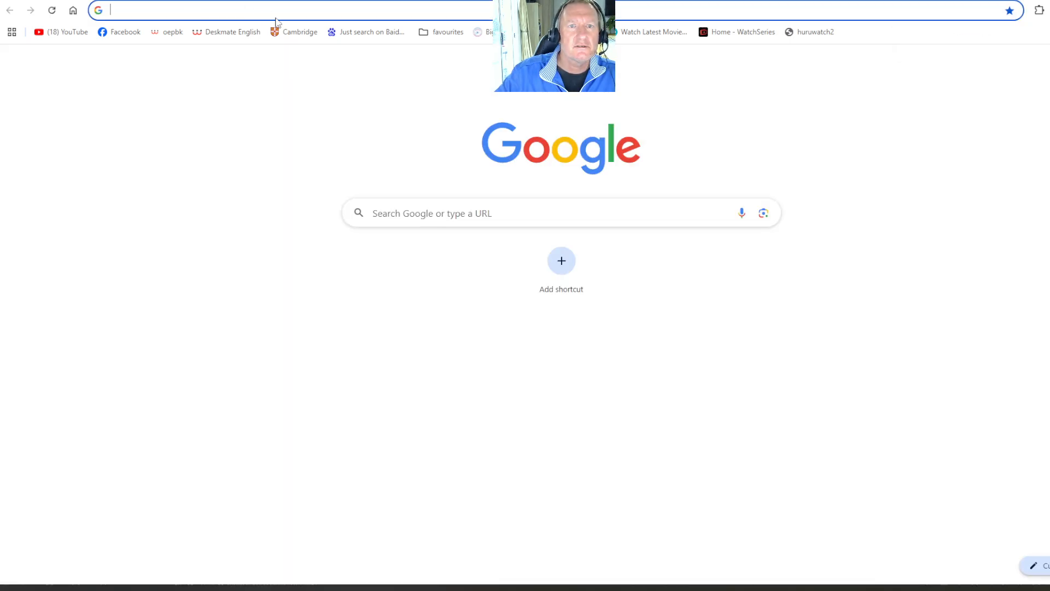
left_click(442, 32)
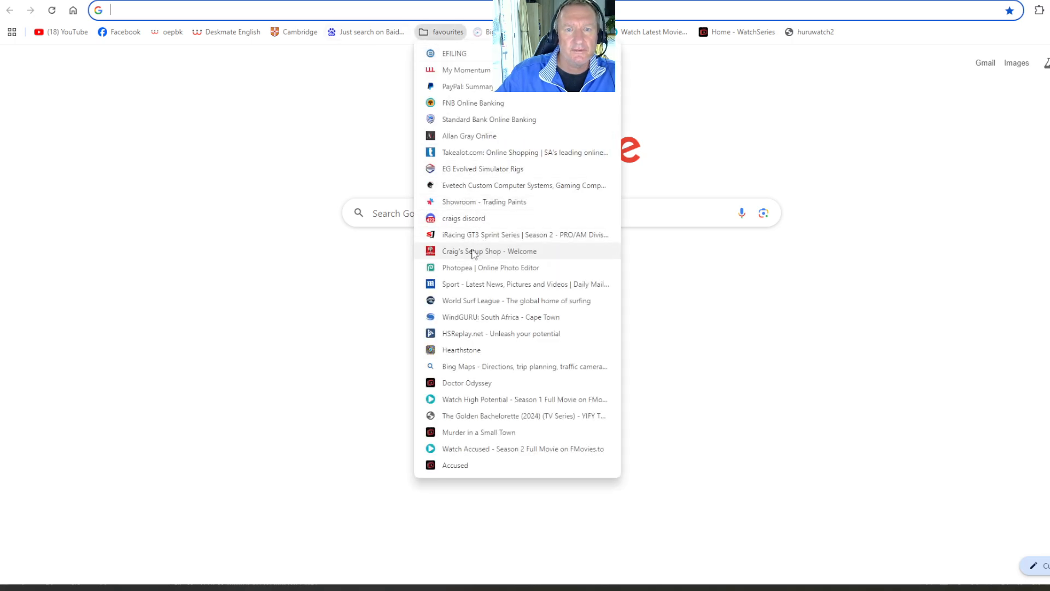
left_click(451, 203)
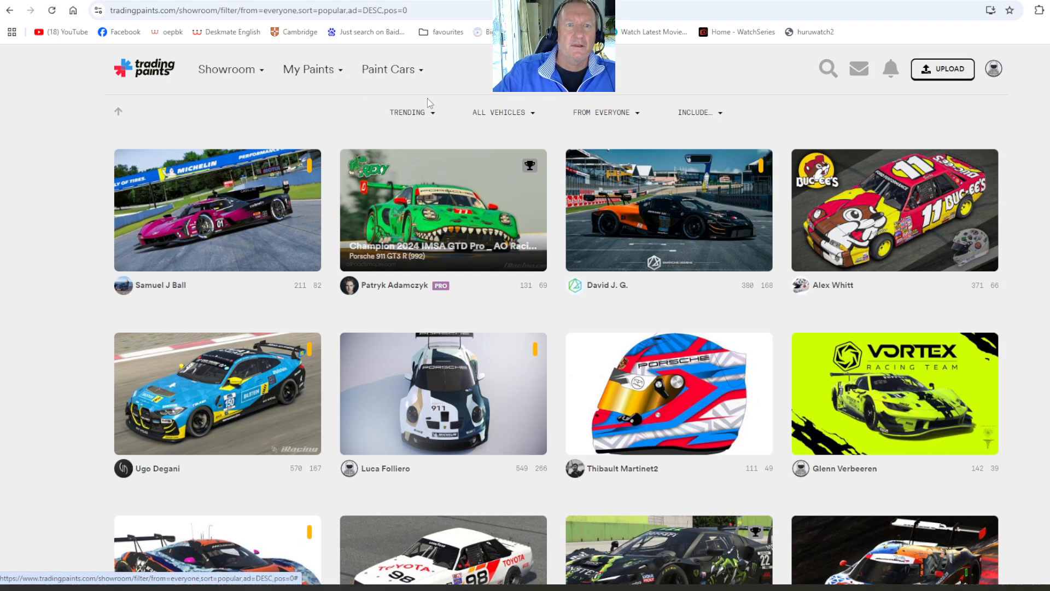
mouse_move(298, 72)
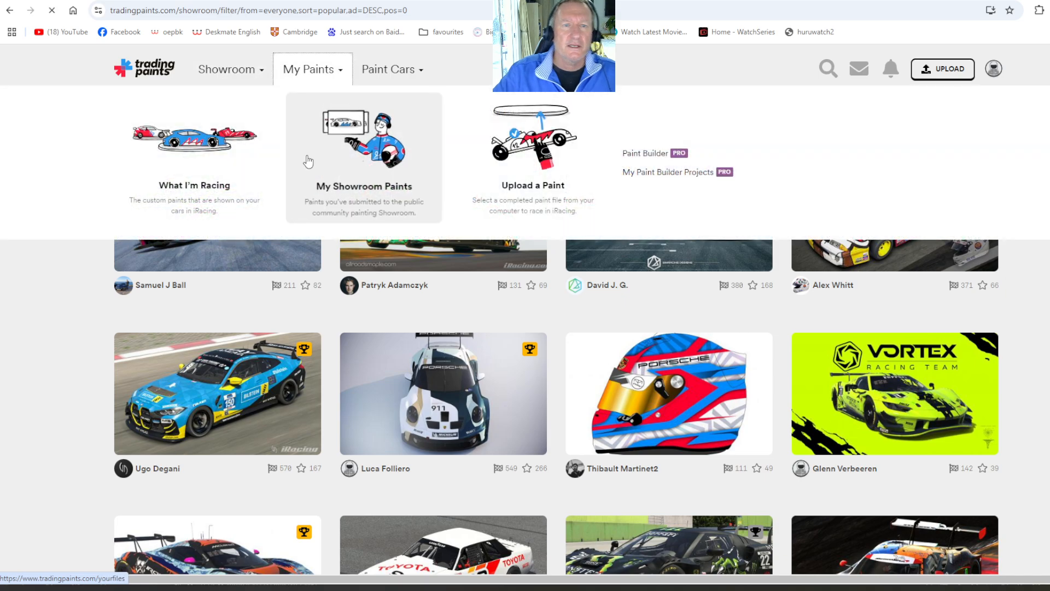
left_click(309, 203)
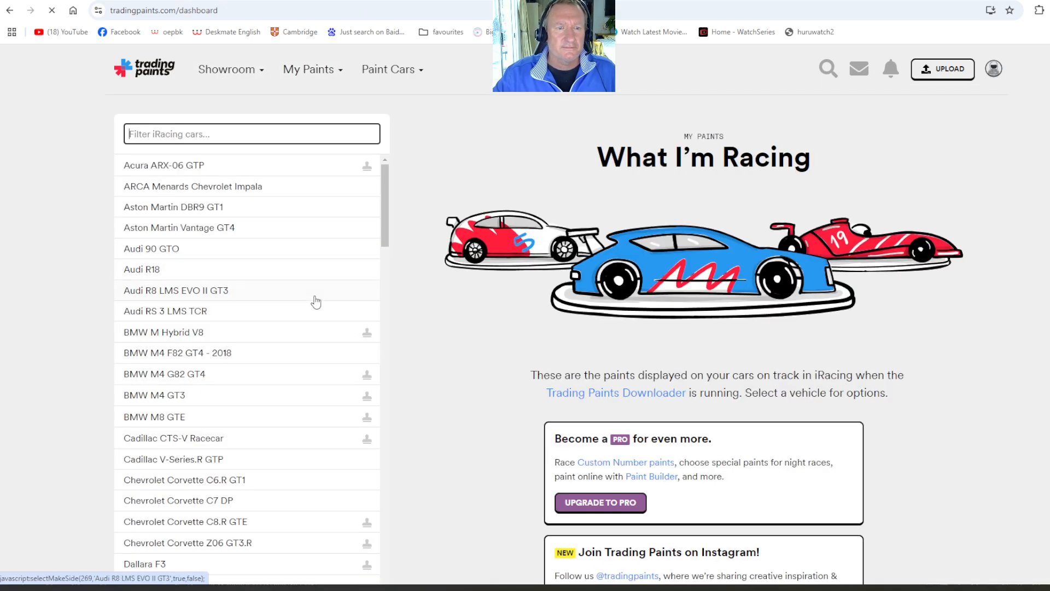
- Select the McLaren 720s GT3 EVO in the list of iRacing cars
left_click_drag(382, 193, 403, 410)
left_click(268, 304)
left_click(263, 327)
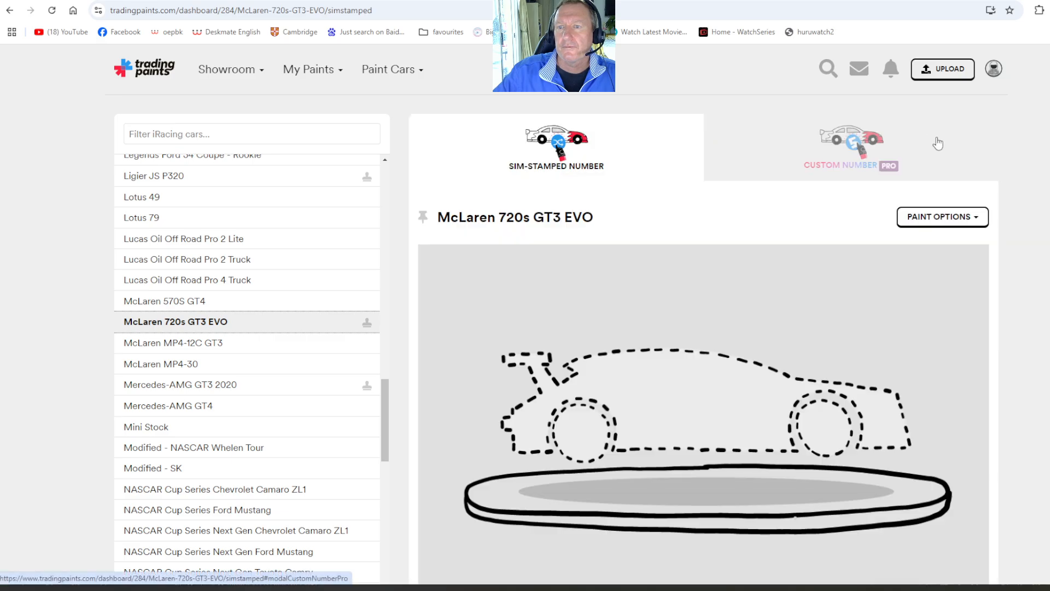
- Upload tutorial-xcf (3).png as the car's new sim-stamped number paint, check its preview and switch back to GIMP
left_click(957, 211)
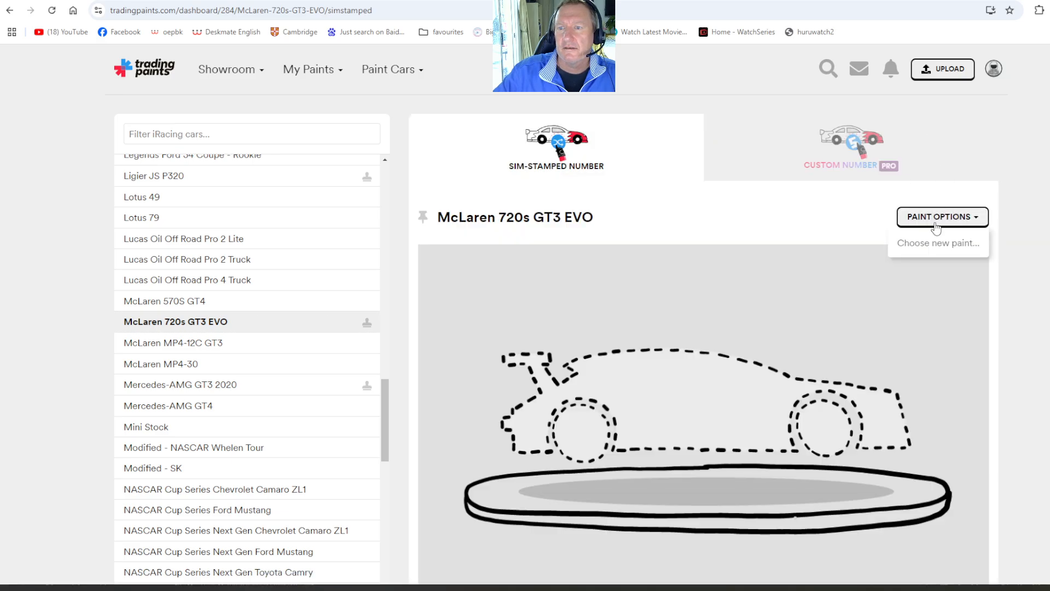
left_click(932, 243)
left_click(631, 166)
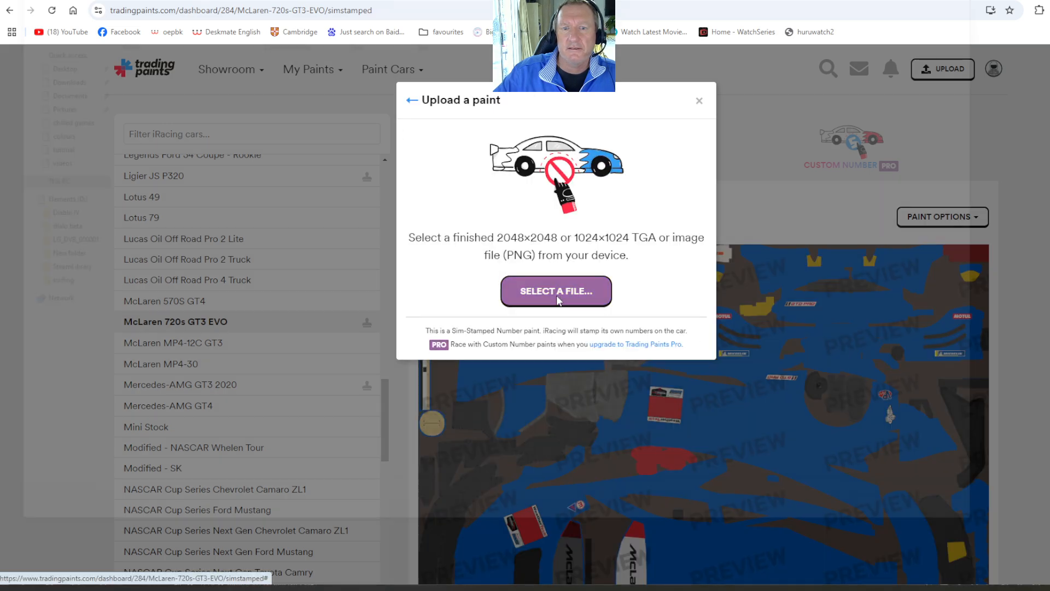
left_click(556, 291)
double_click(151, 76)
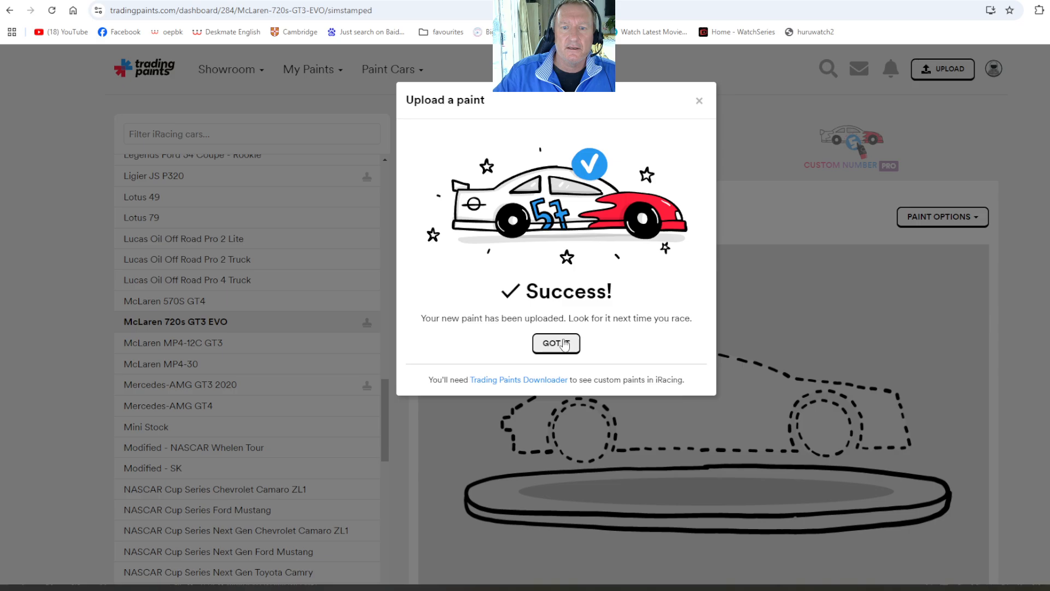
left_click(564, 343)
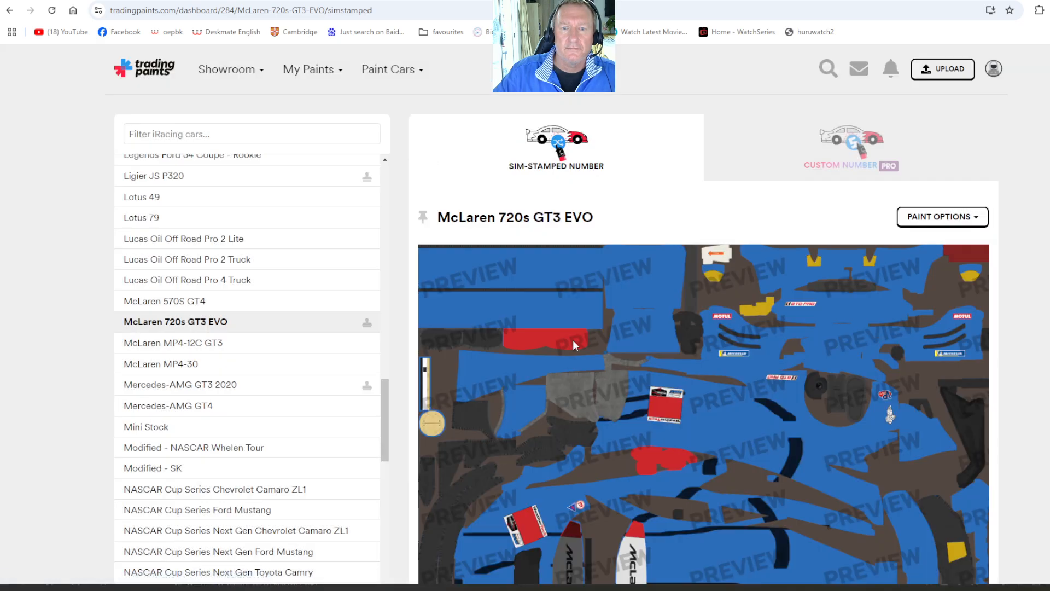
scroll(564, 343, "down", 6)
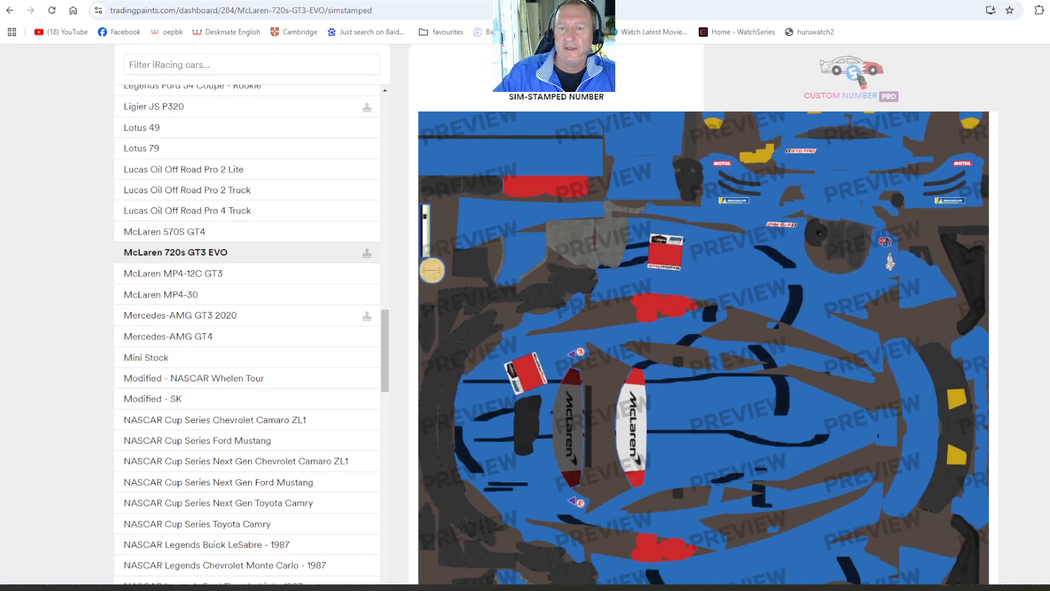
scroll(564, 344, "up", 6)
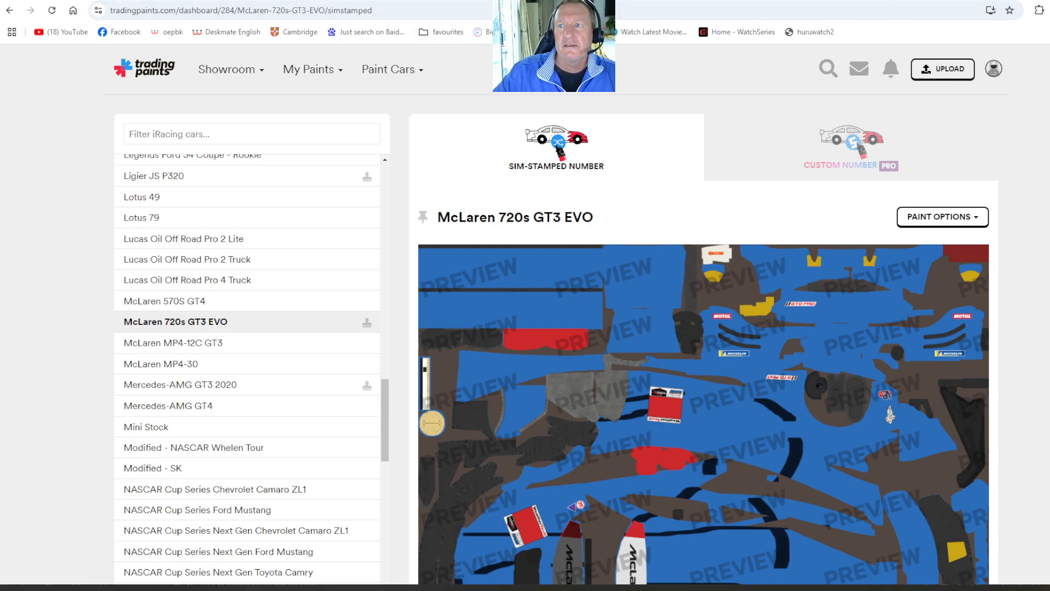
left_click(996, 0)
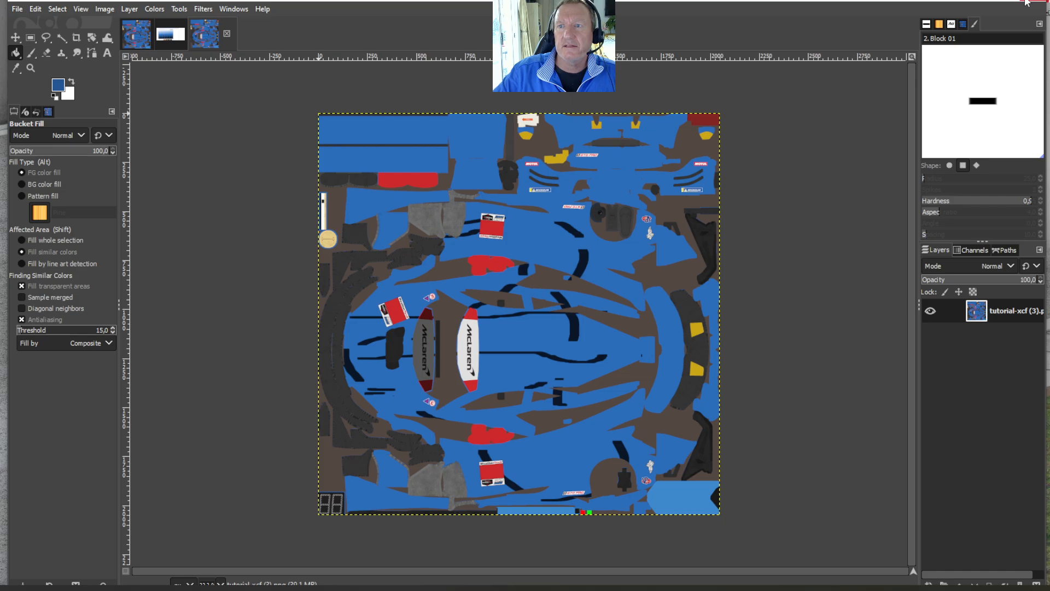
left_click(17, 9)
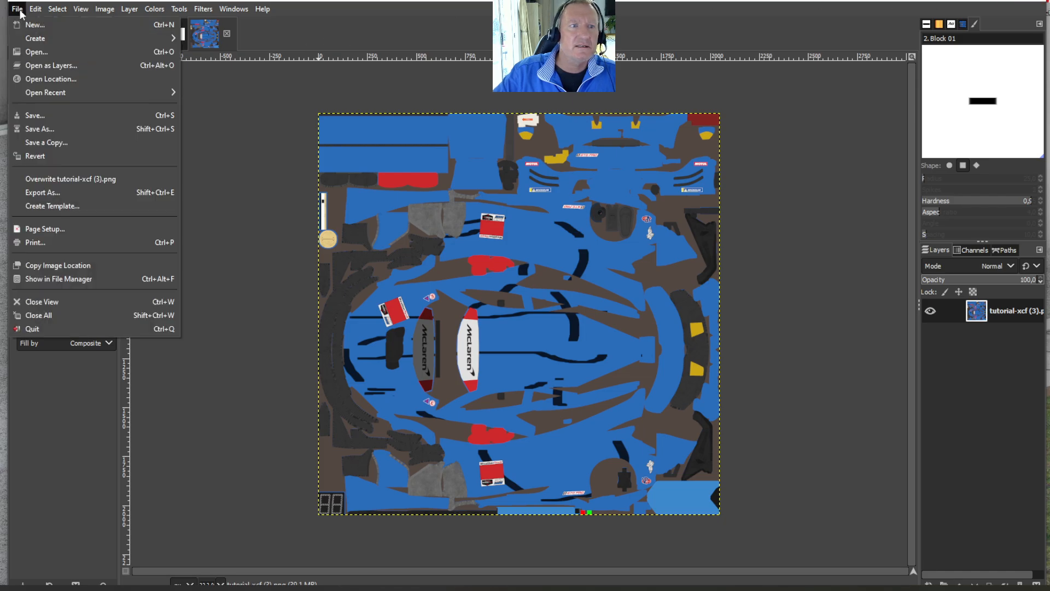
left_click(42, 116)
left_click(745, 99)
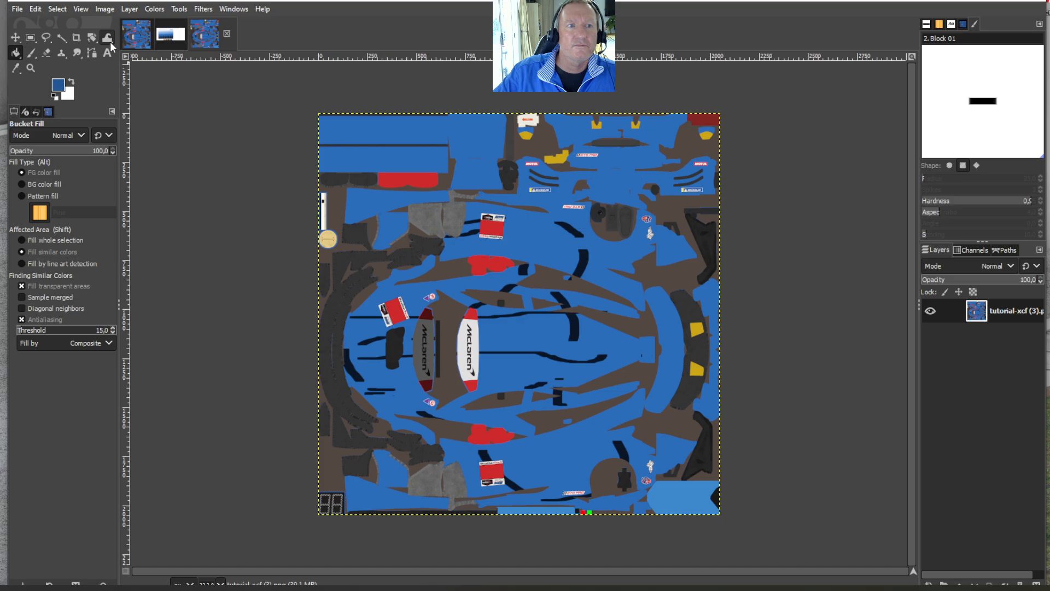
left_click(17, 9)
left_click(37, 116)
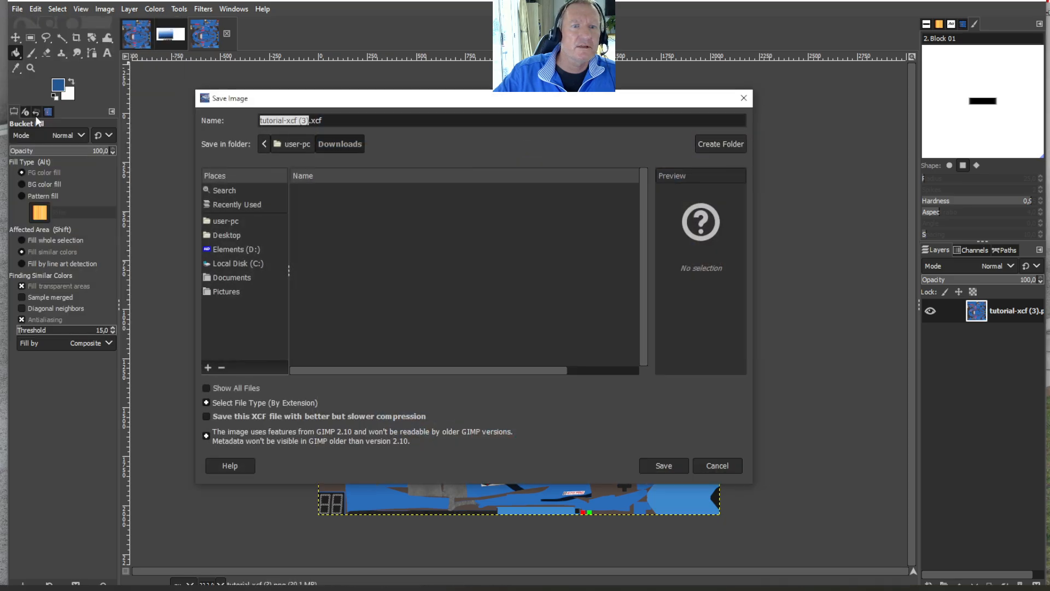
left_click(744, 99)
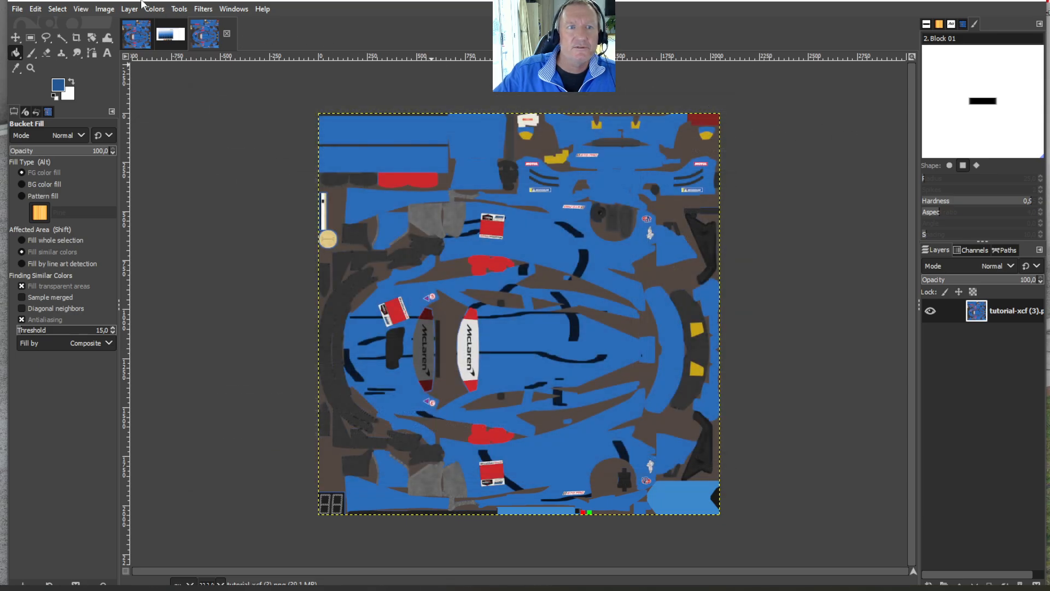
- Return to the layered livery image and save it
left_click(145, 34)
left_click(17, 10)
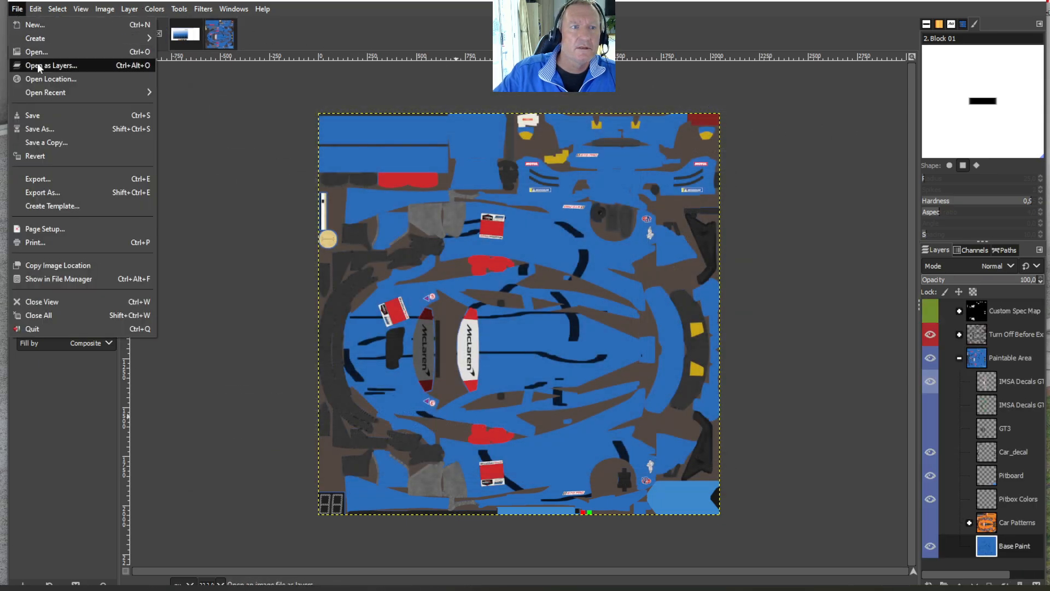
left_click(32, 115)
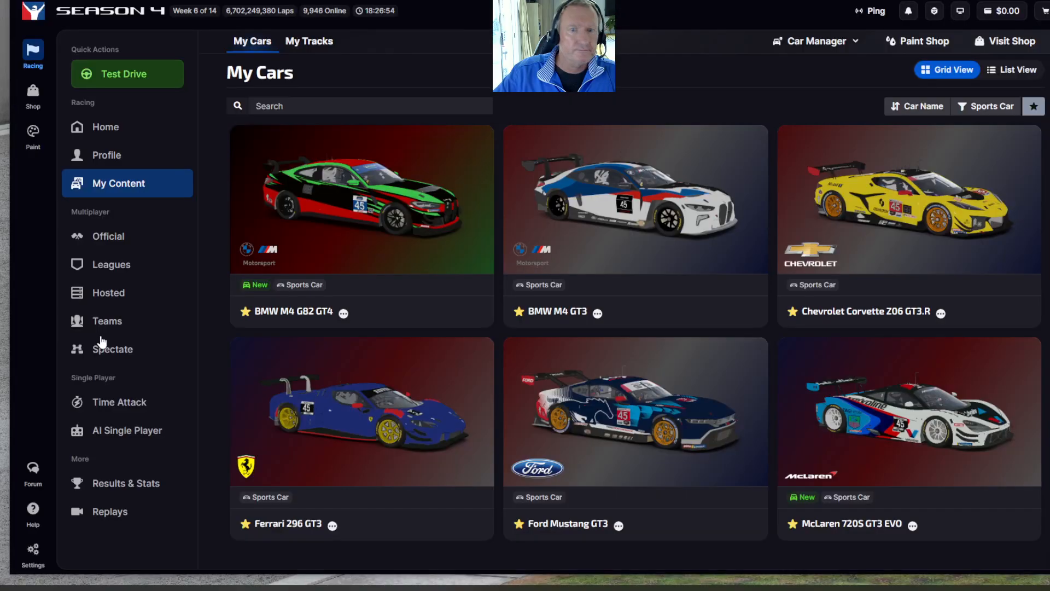
- In iRacing, start a test drive with the McLaren 720S GT3 EVO at Lime Rock Park and get into the car
left_click(113, 85)
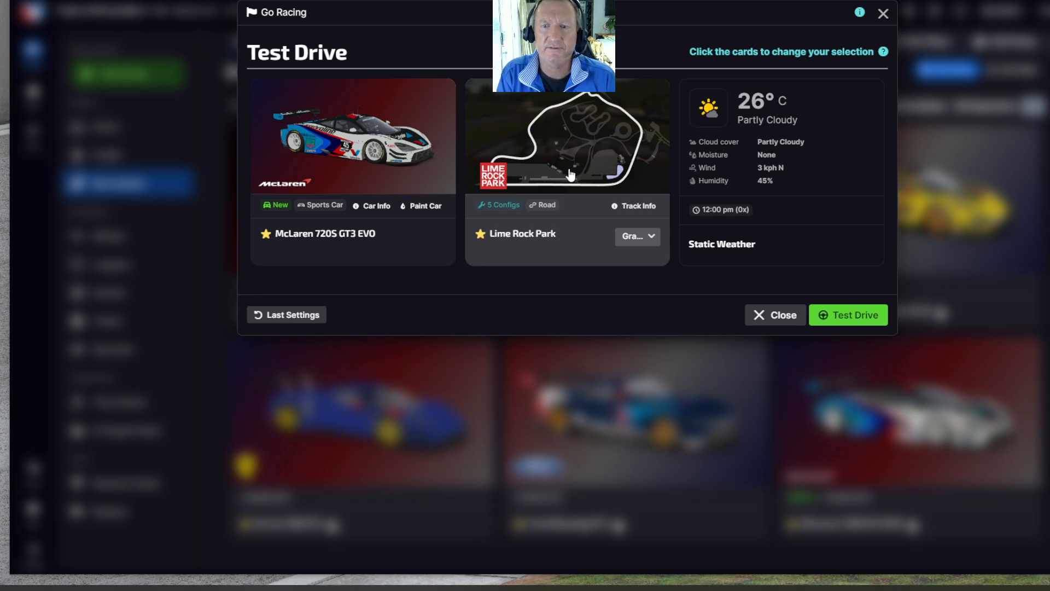
left_click(864, 315)
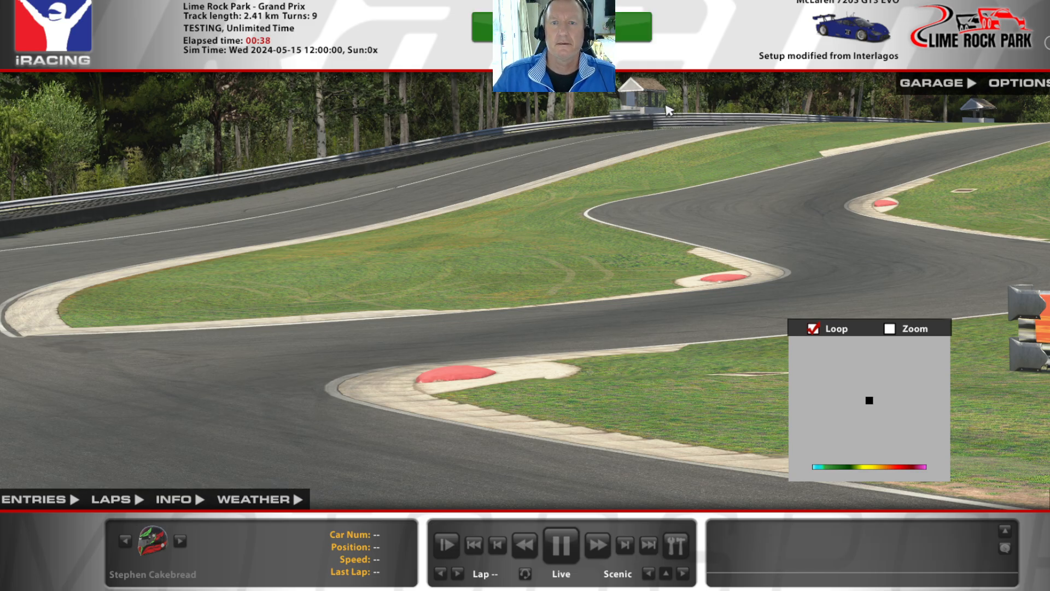
left_click(561, 28)
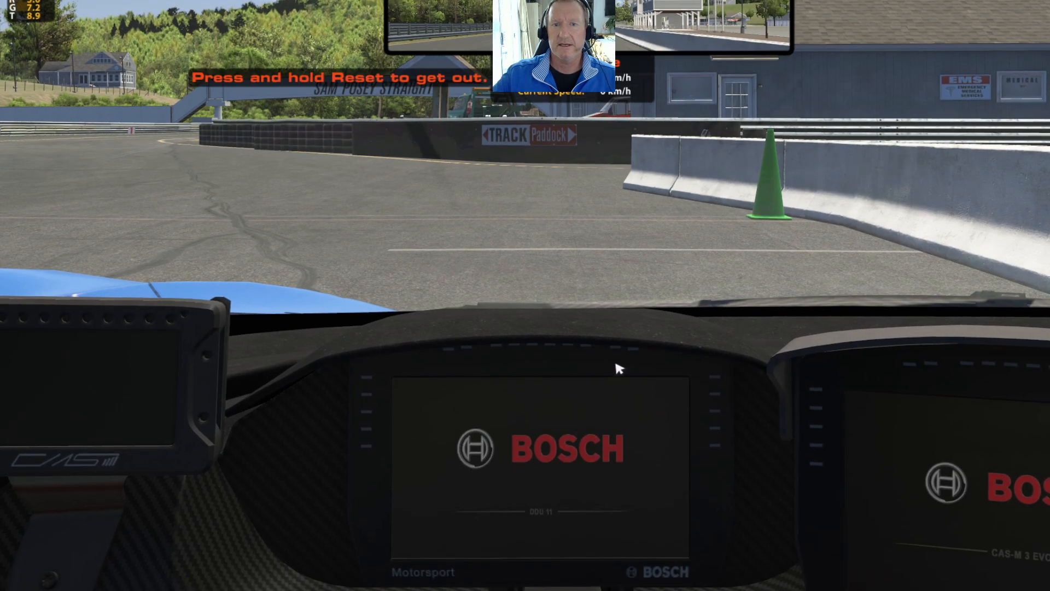
- Get out of the car, pause the replay and cycle the camera from TV1 to TV3 to inspect the livery
key("Escape")
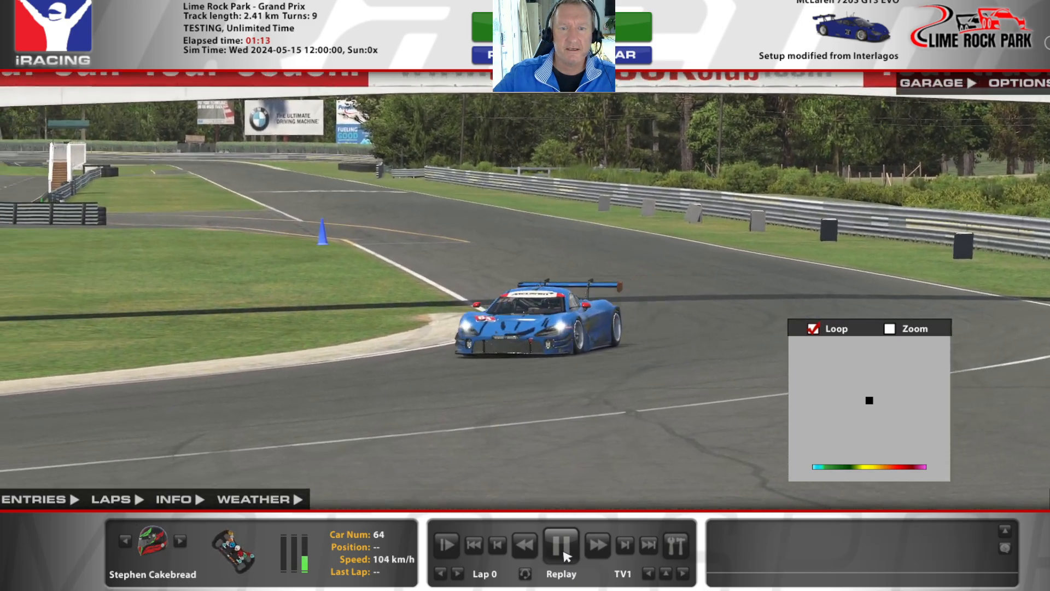
left_click(567, 557)
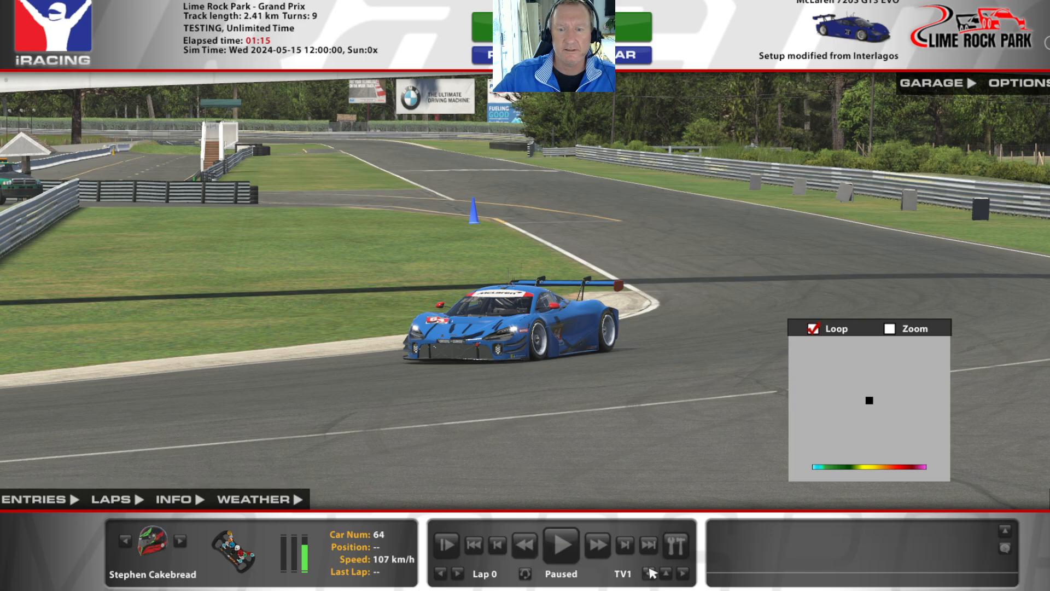
left_click(674, 573)
left_click(670, 422)
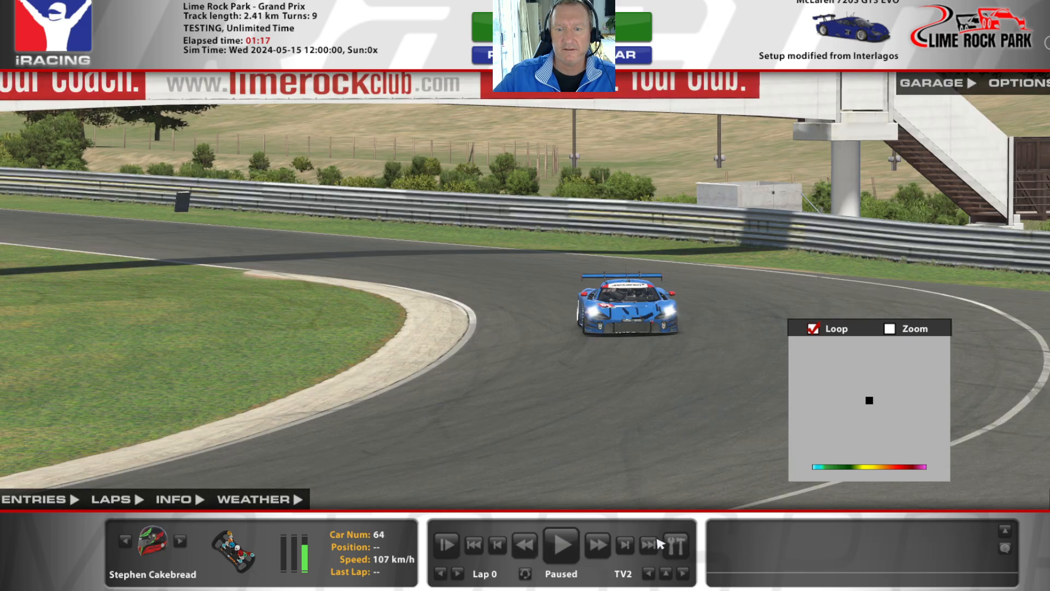
left_click(665, 573)
left_click(667, 436)
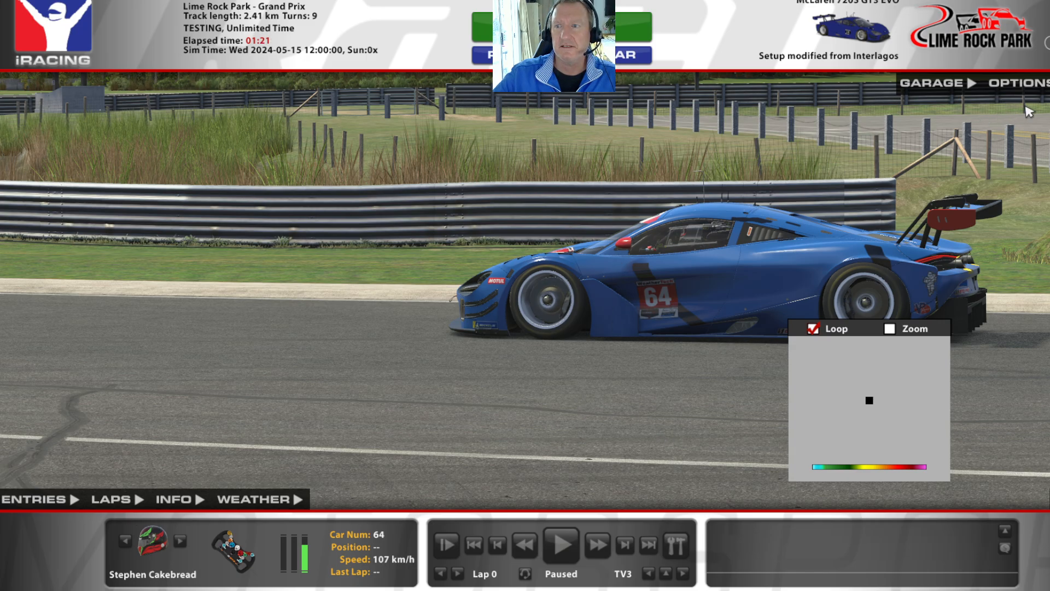
- Quit the Lime Rock Park test session and confirm leaving the simulator
left_click(1046, 43)
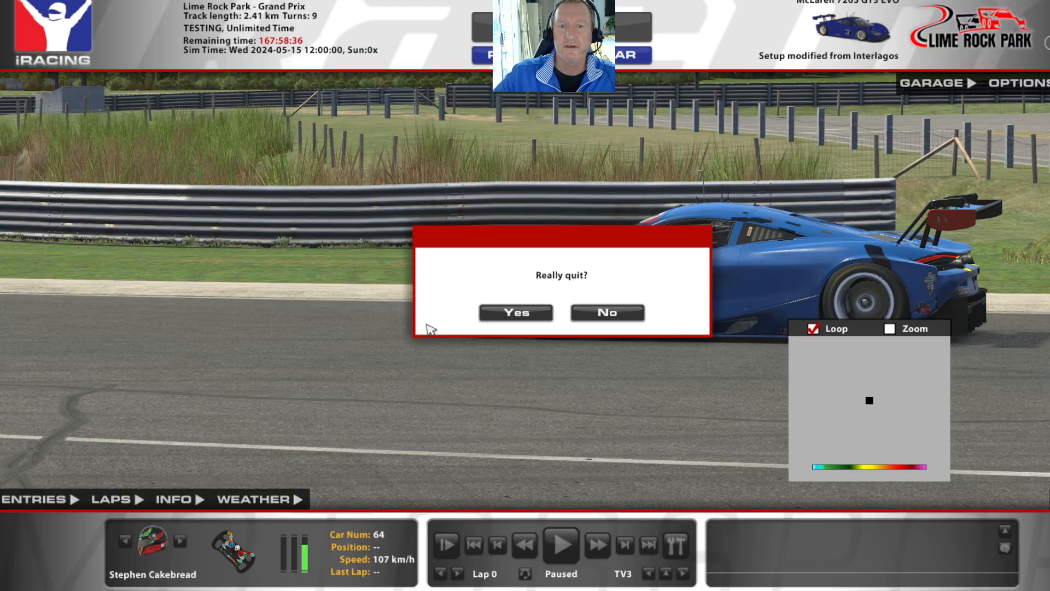
left_click(484, 317)
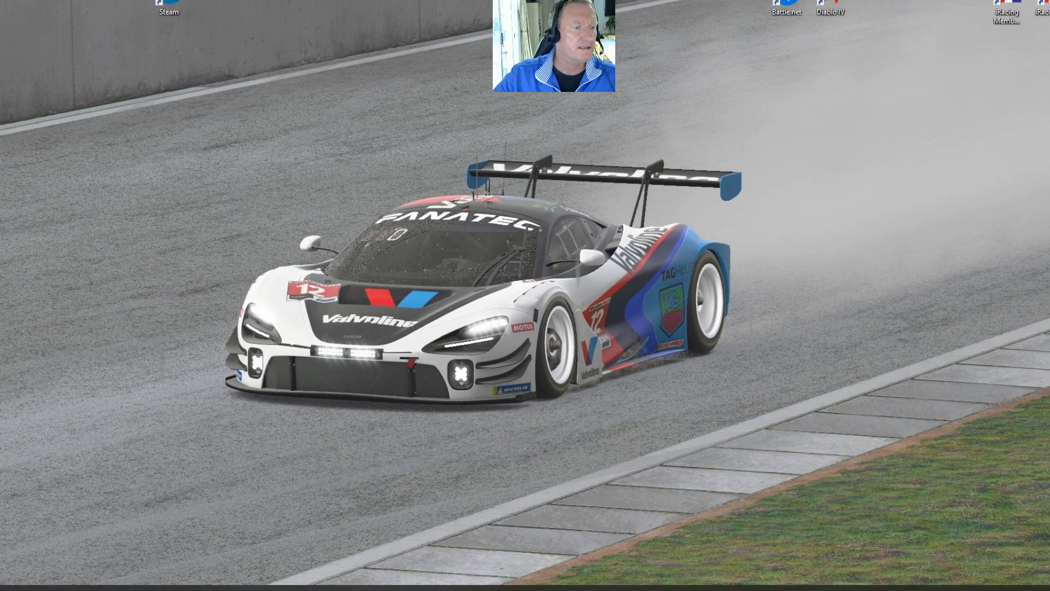